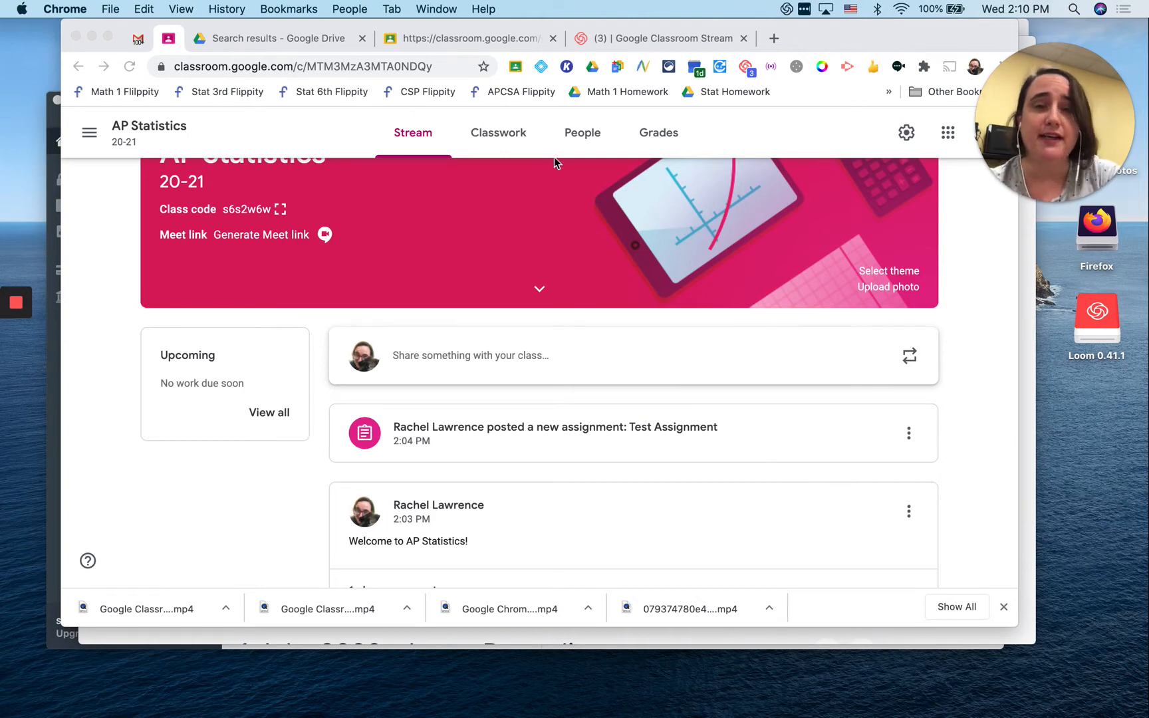
Add a topic named "Week 1" to the AP Statistics classwork
left_click(499, 135)
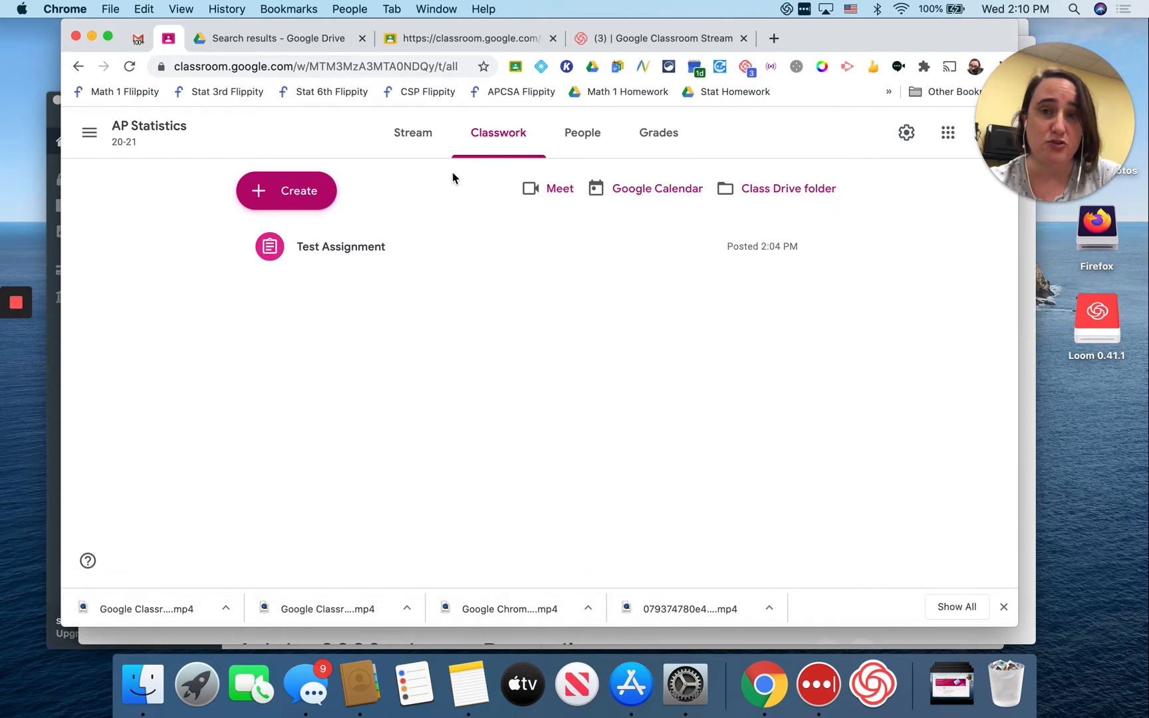
left_click(297, 191)
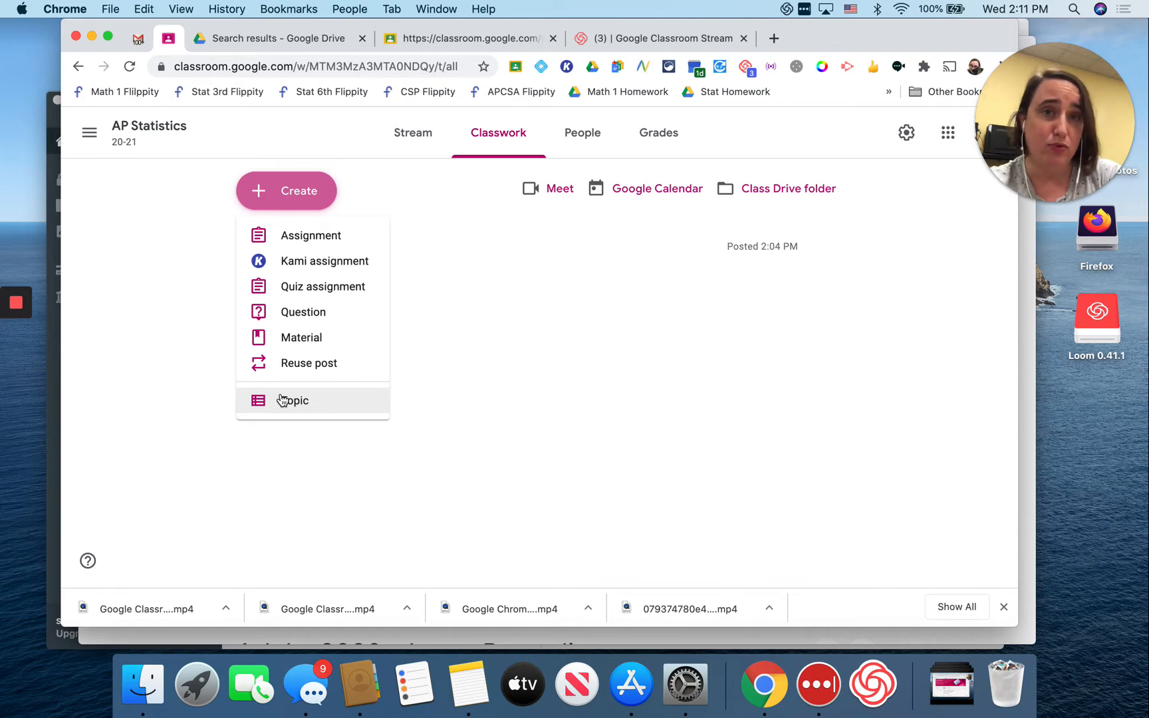
left_click(282, 399)
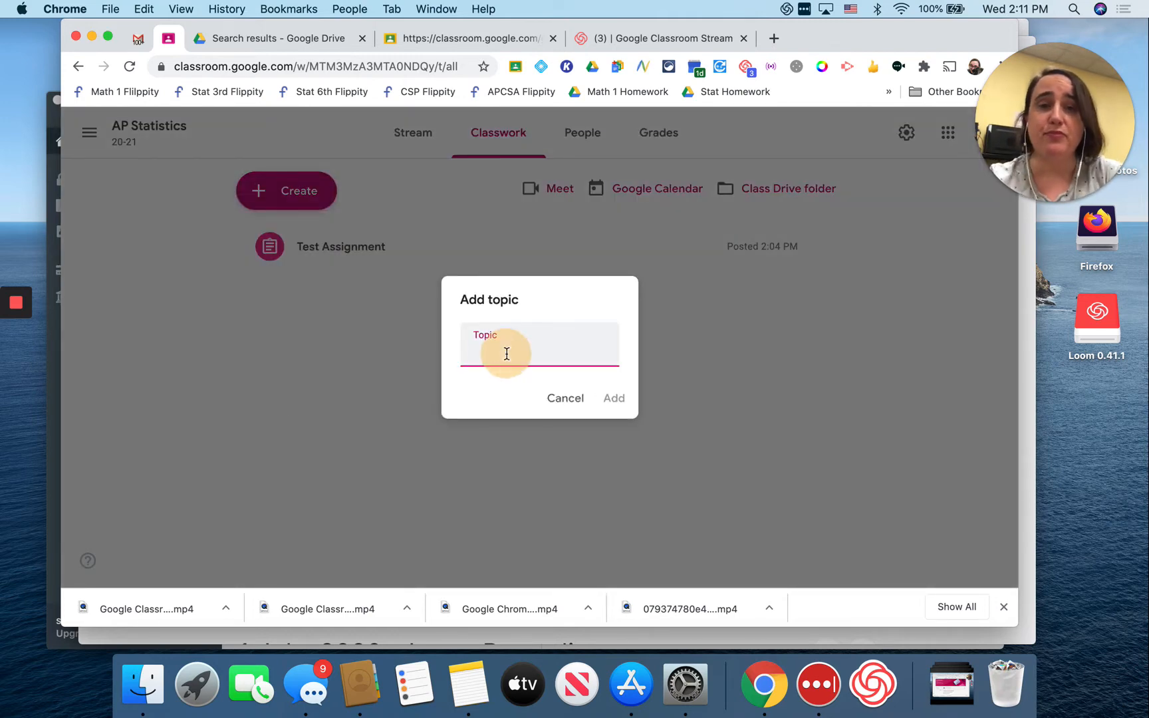
type("Week 1")
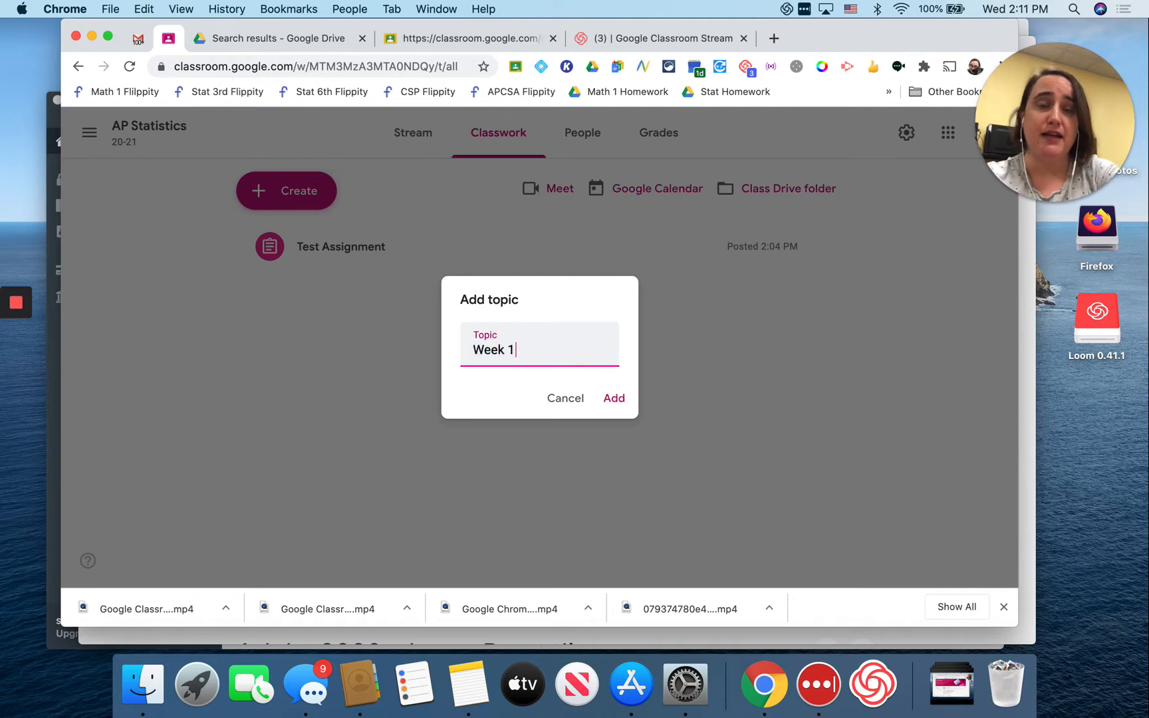
left_click(615, 398)
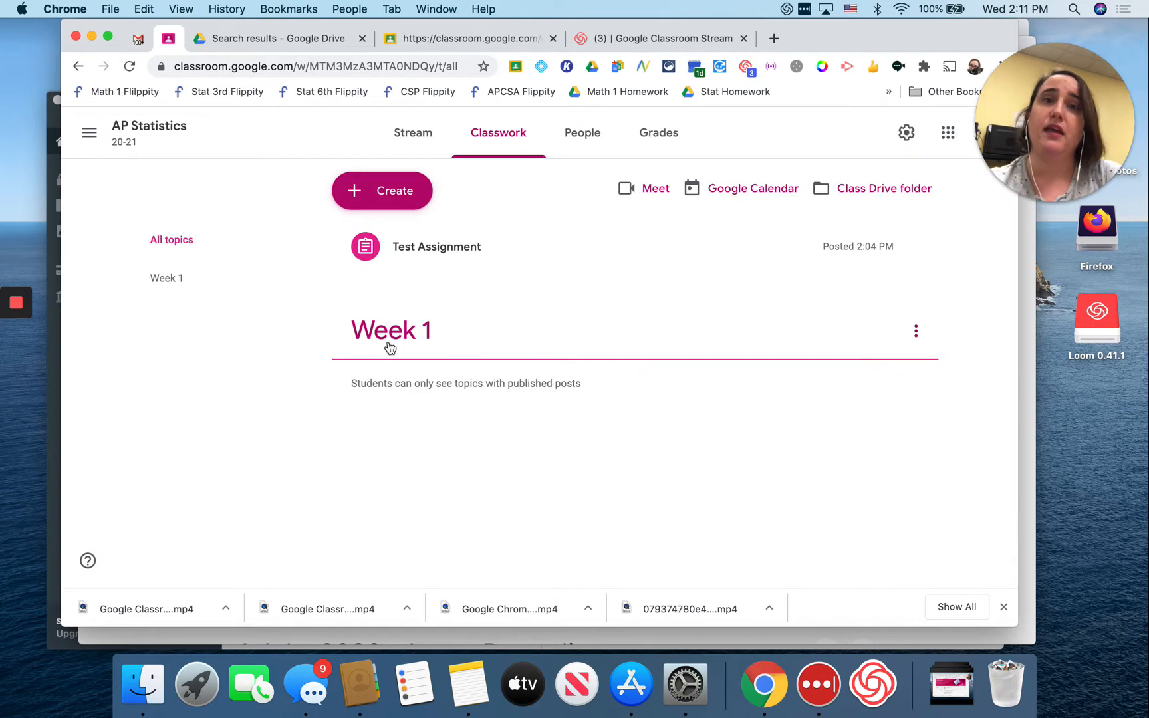
Add a second classwork topic named "Week 2"
left_click(398, 201)
left_click(394, 401)
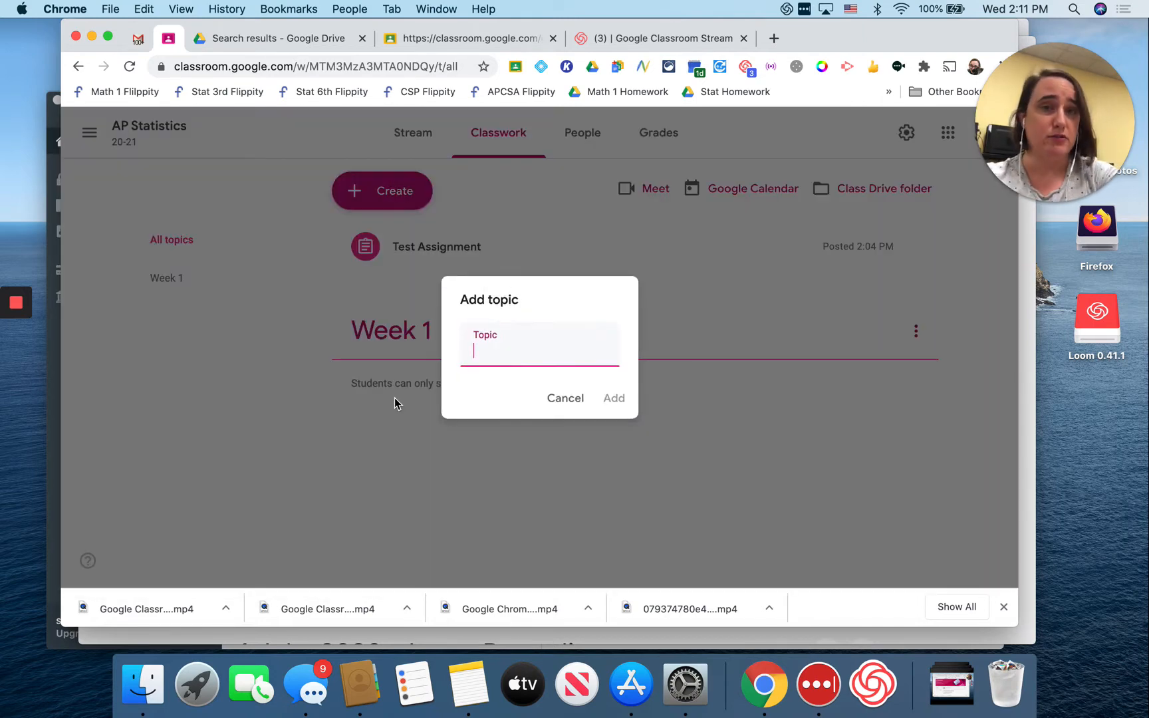
type("Week 2")
key("Return")
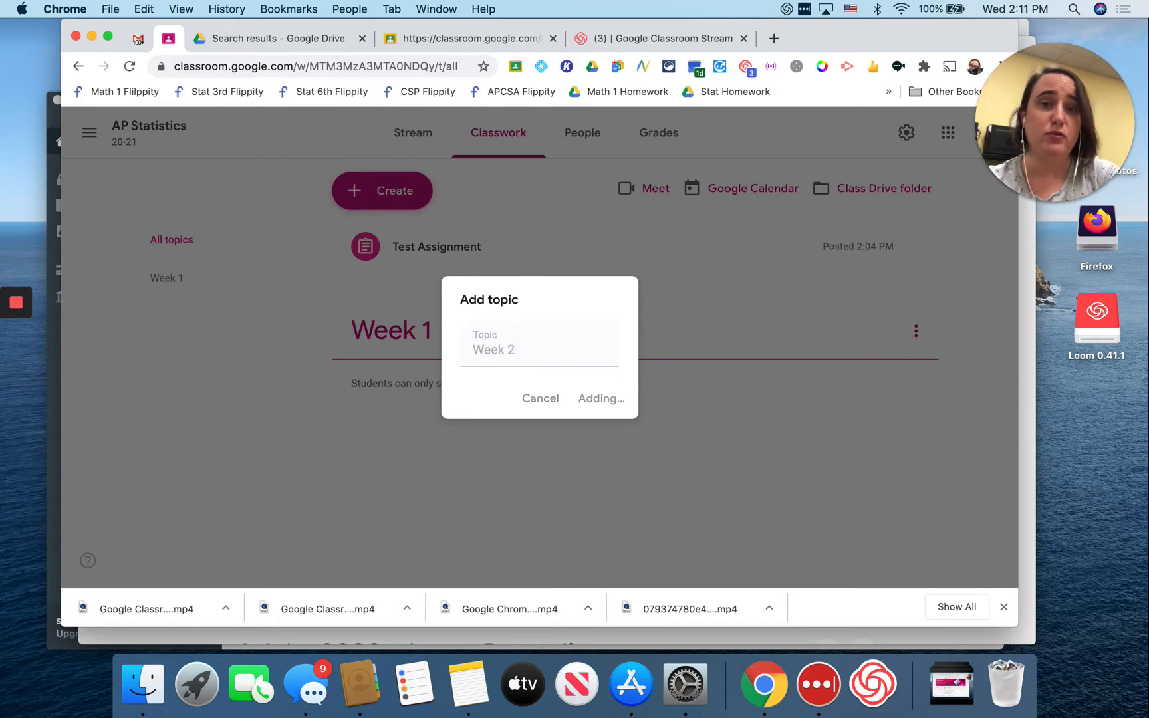
View the Week 2 and Week 1 topics individually, and return to the view of all topics
scroll(504, 438, "down", 1)
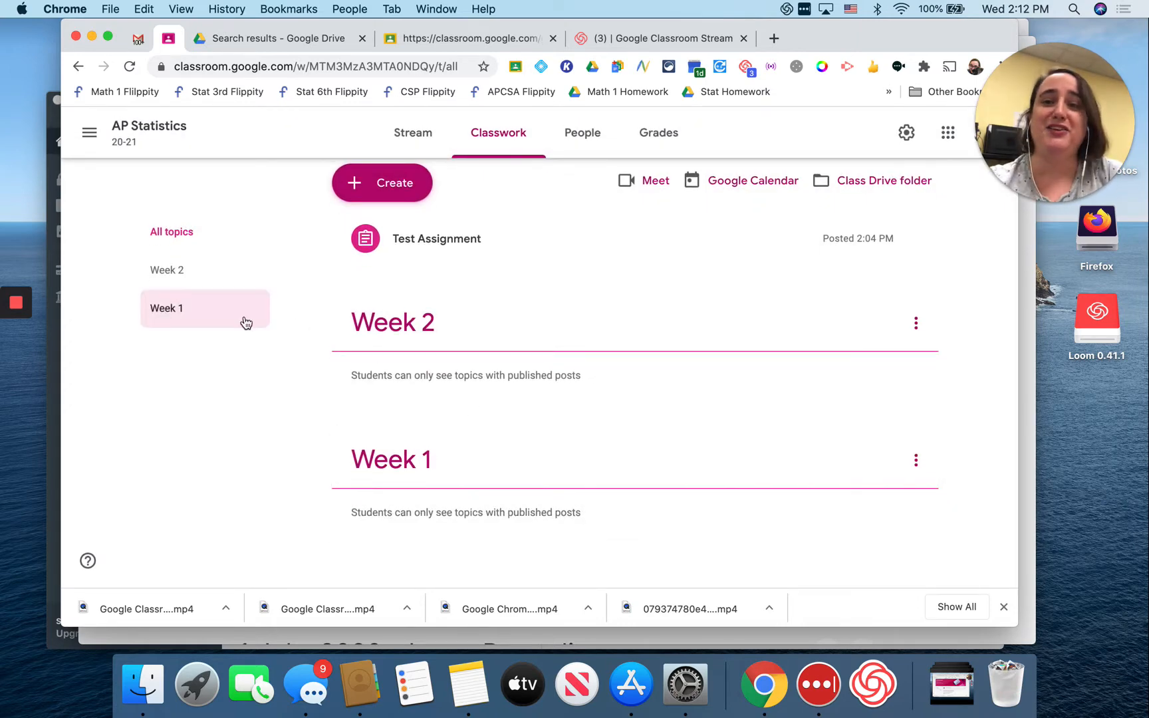
left_click(174, 269)
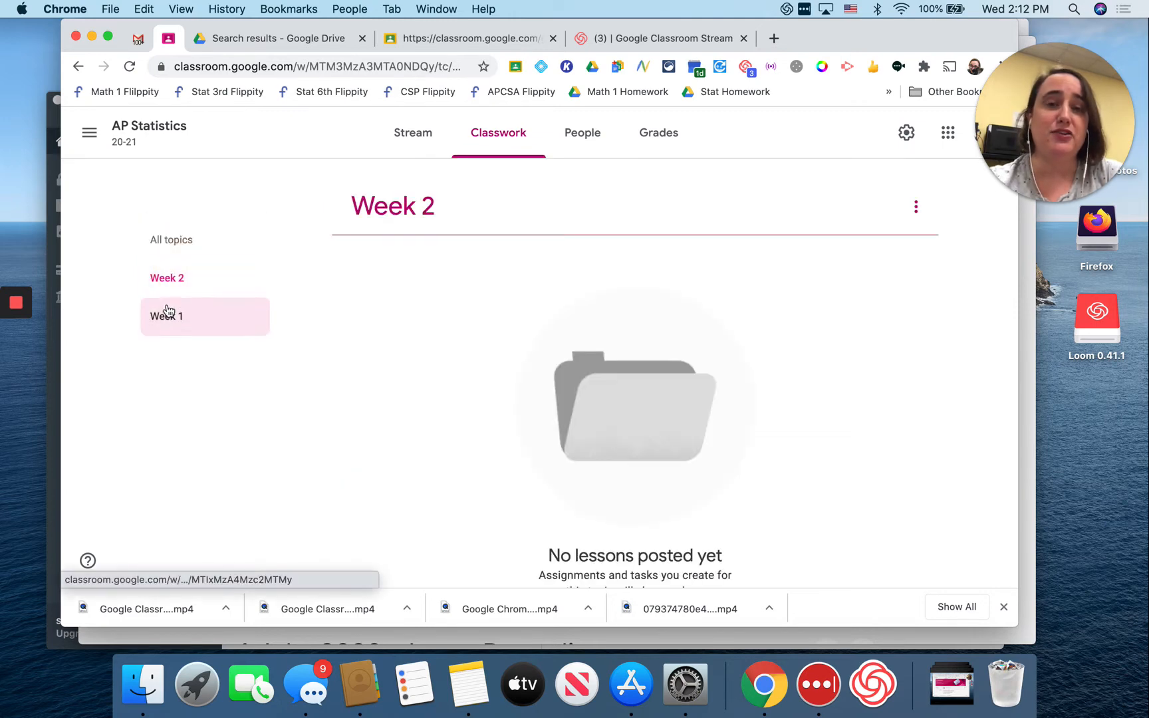
scroll(166, 318, "down", 1)
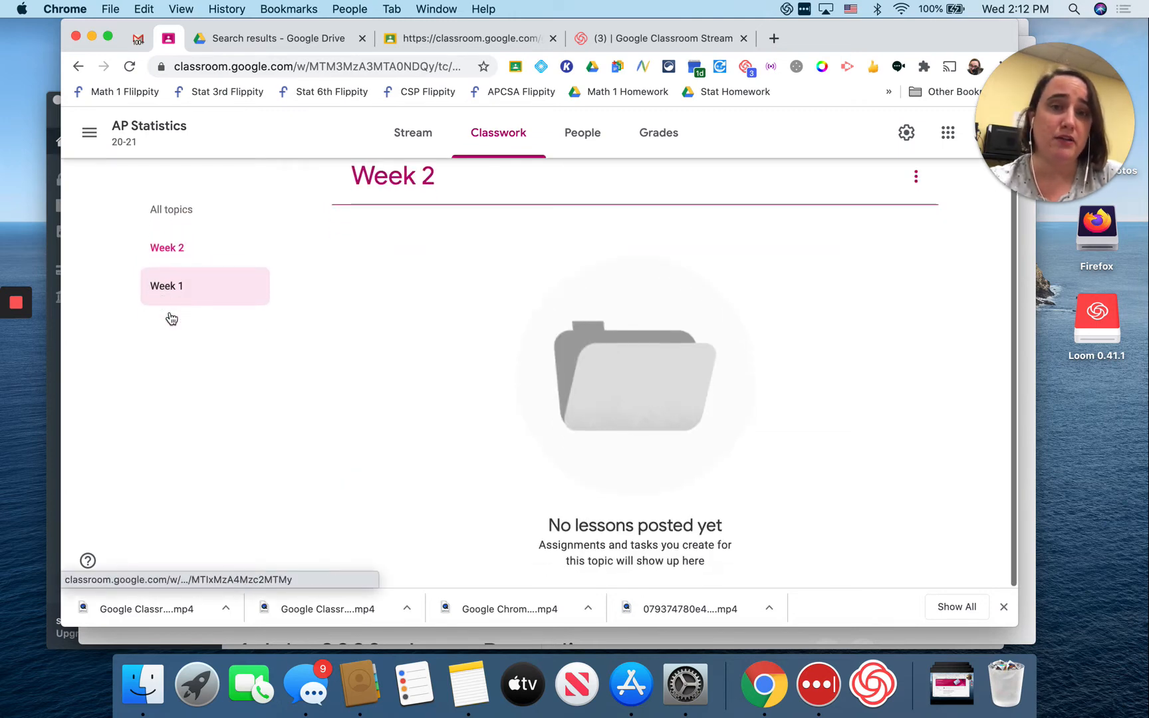
left_click(171, 294)
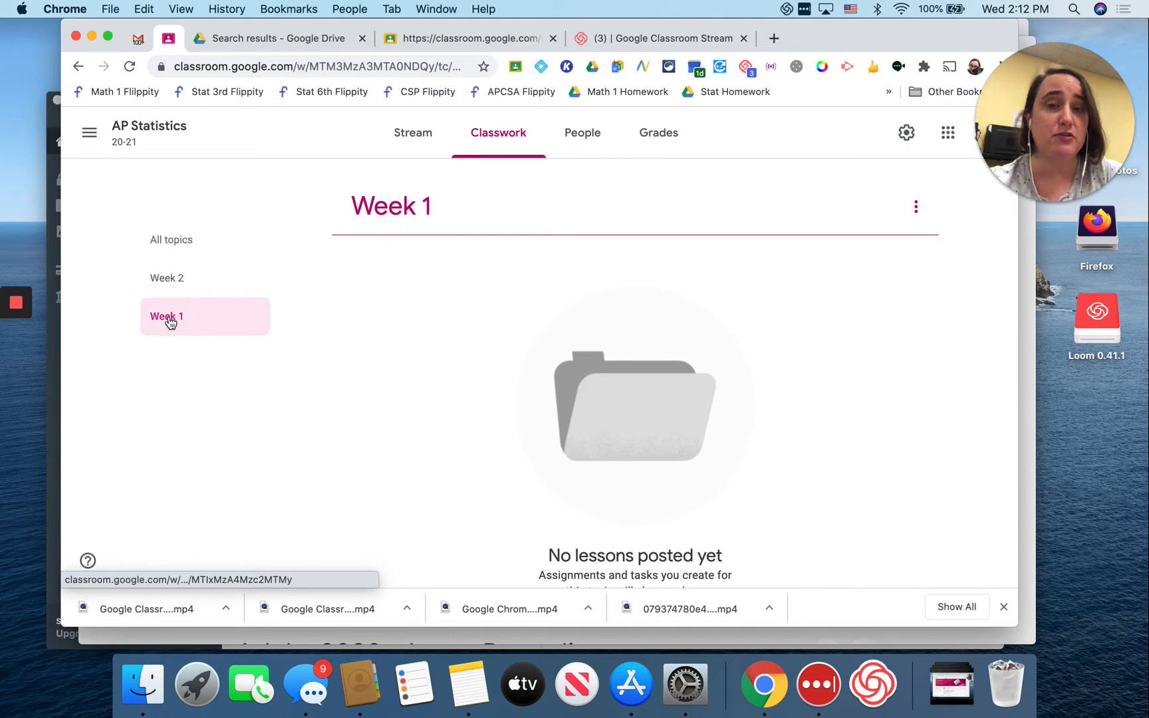
left_click(188, 247)
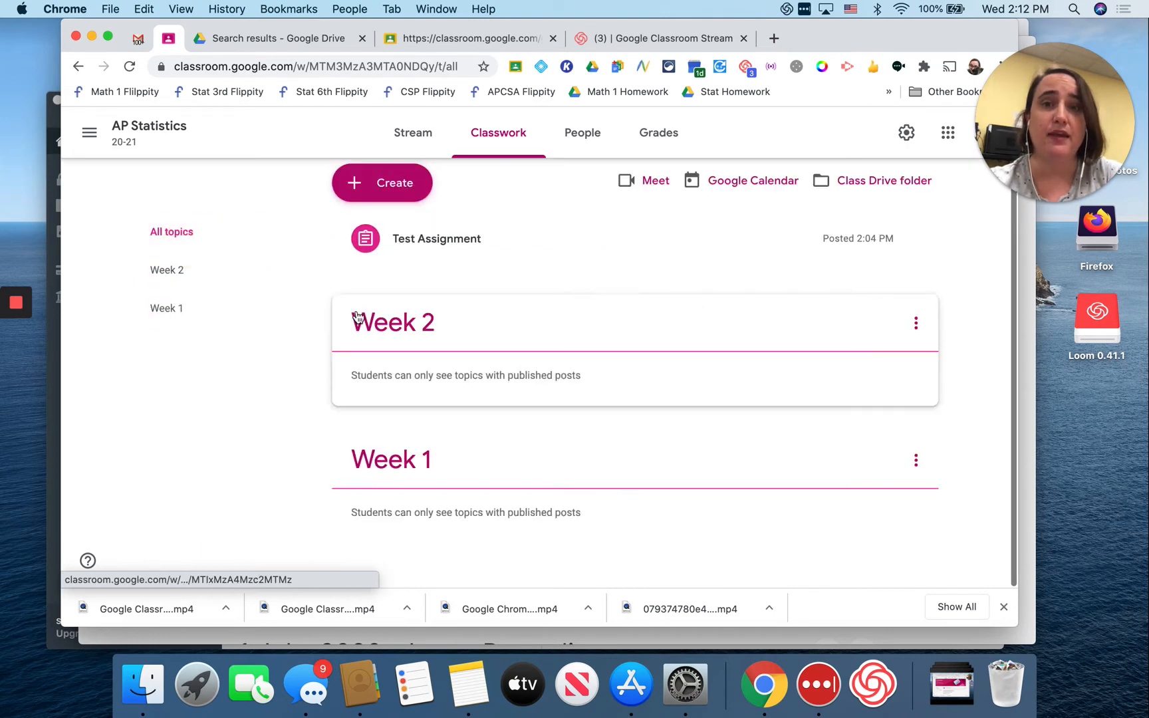
Reorder the classwork topics by moving Week 1 above Week 2
left_click(315, 472)
left_click_drag(764, 459, 750, 315)
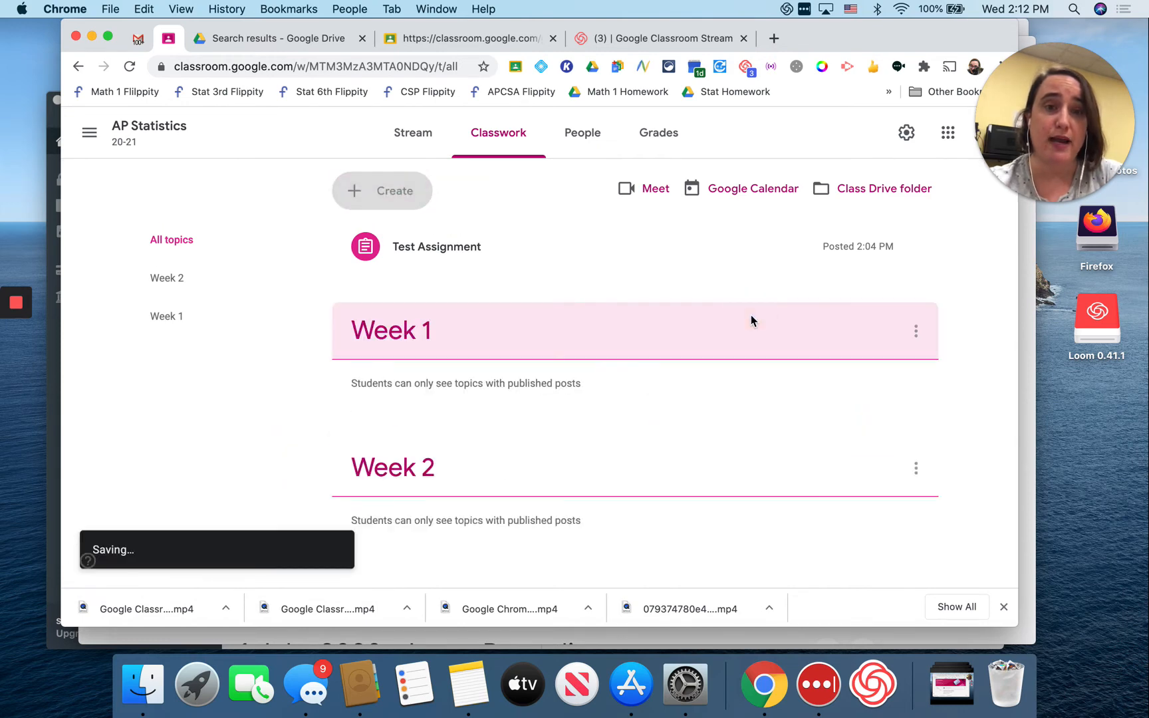
triple_click(672, 466)
triple_click(652, 347)
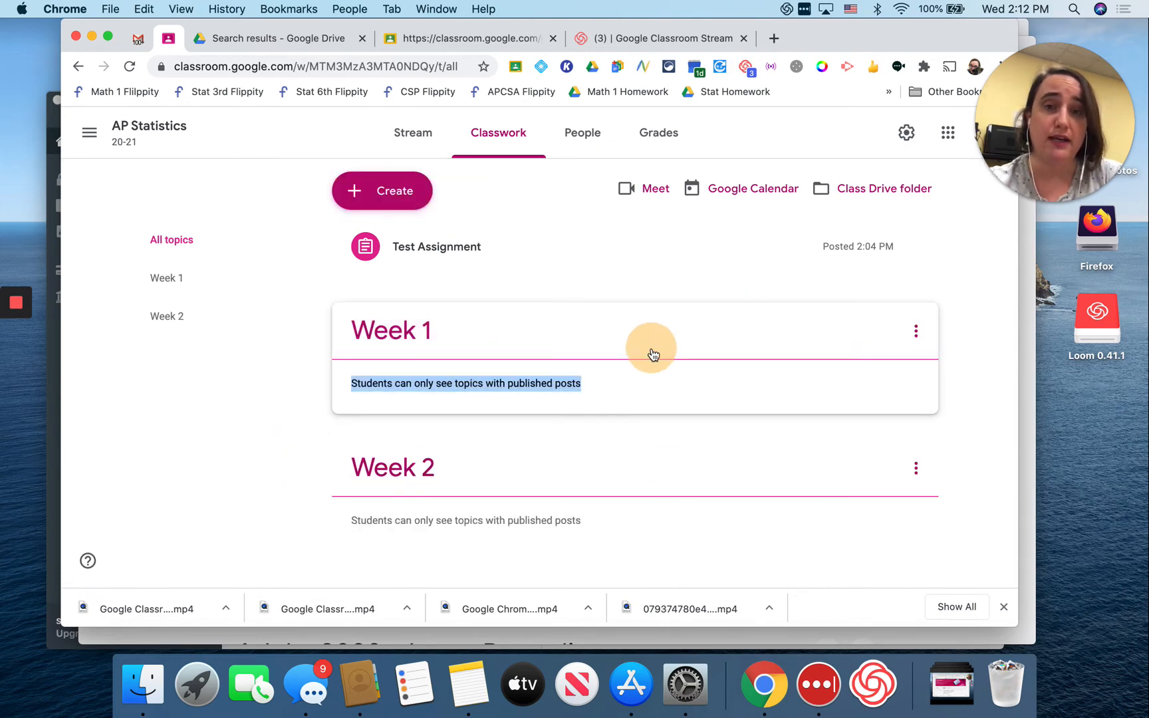
left_click(635, 457)
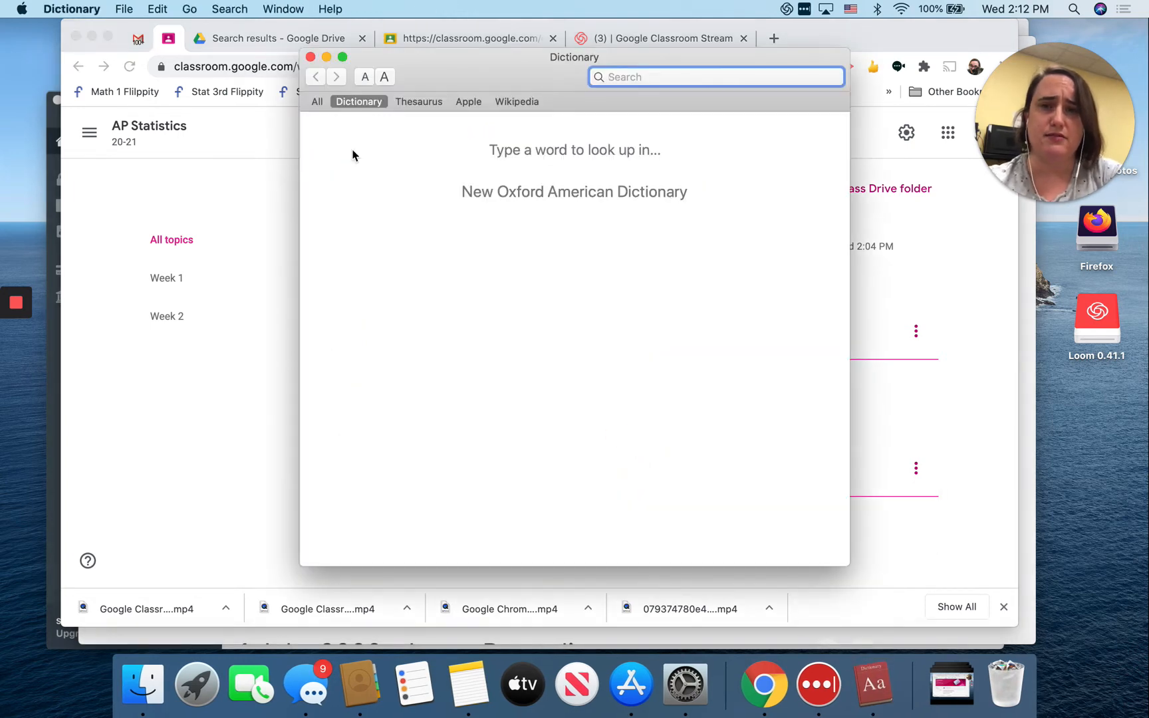
left_click(311, 58)
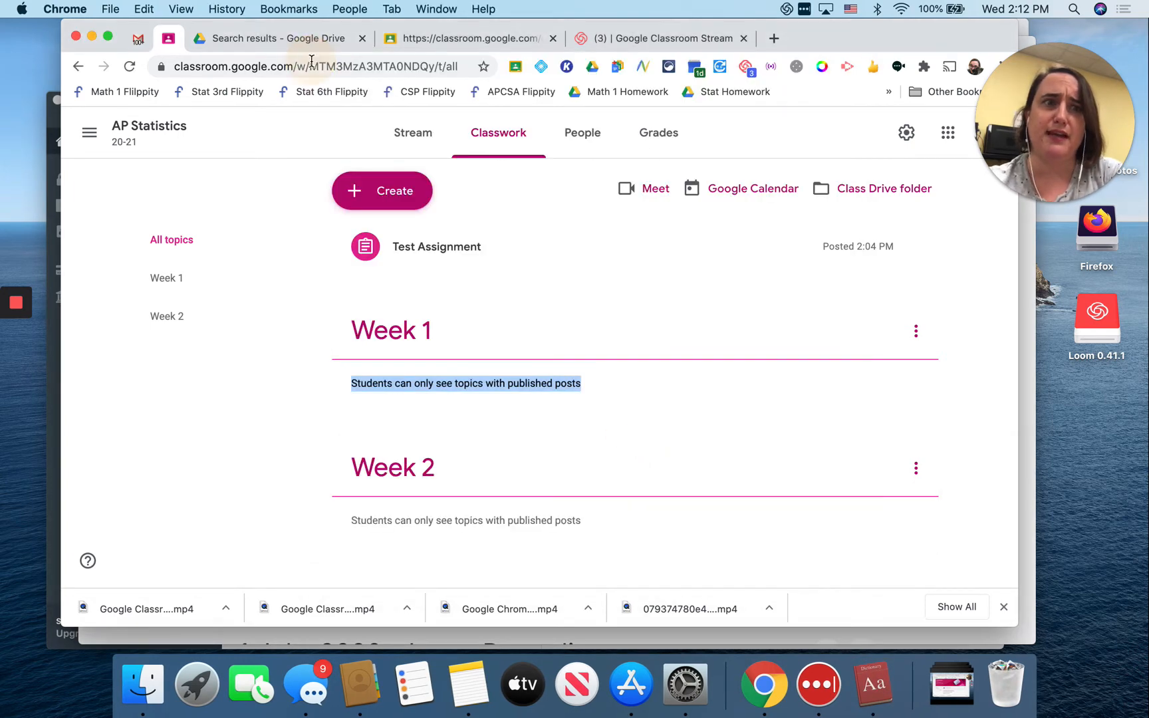
left_click(485, 462)
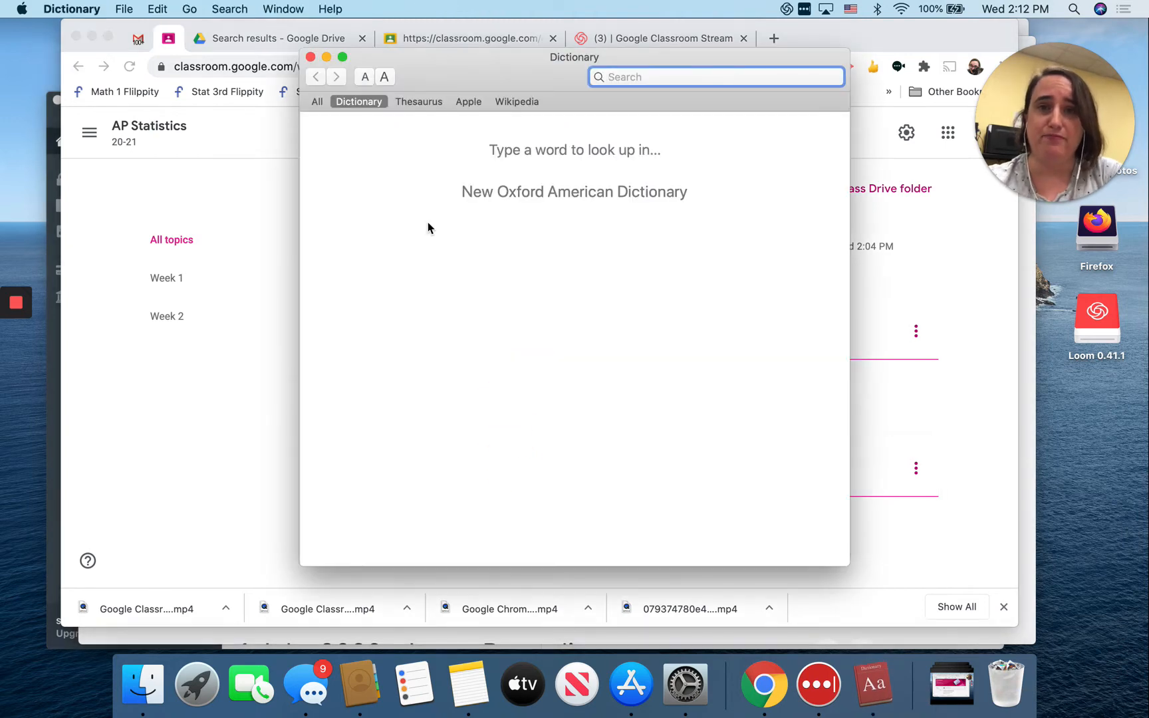
left_click(311, 57)
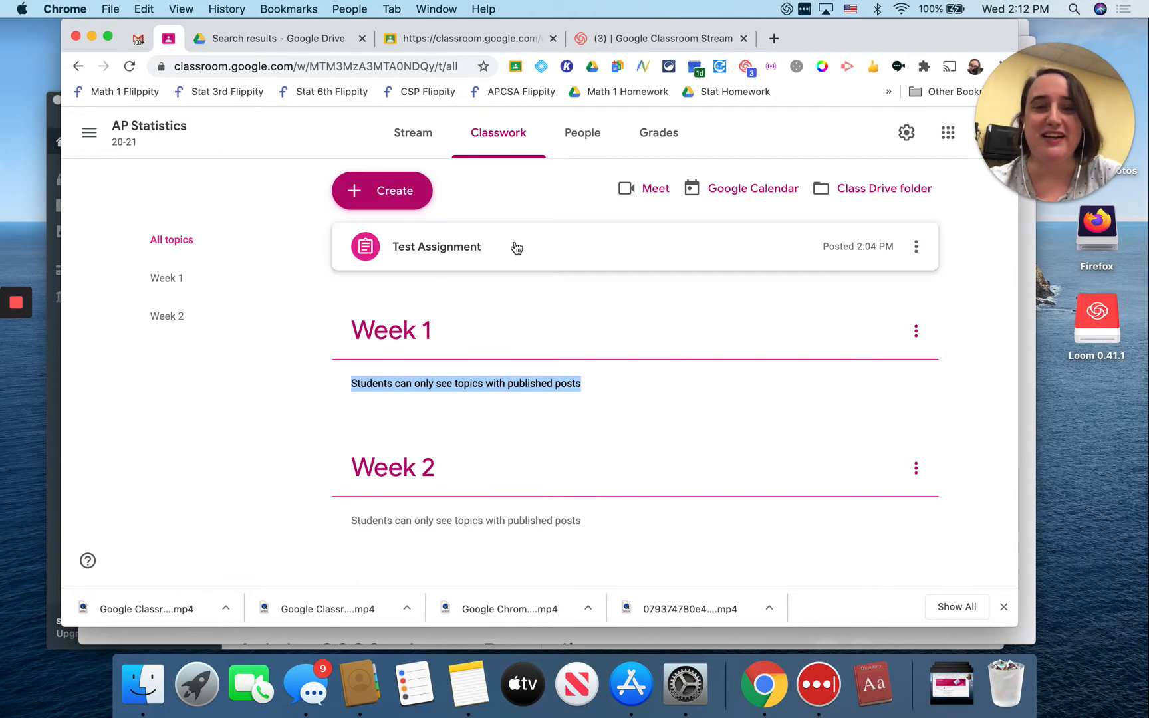
Move Test Assignment into the Week 1 topic and collapse its details
left_click(544, 257)
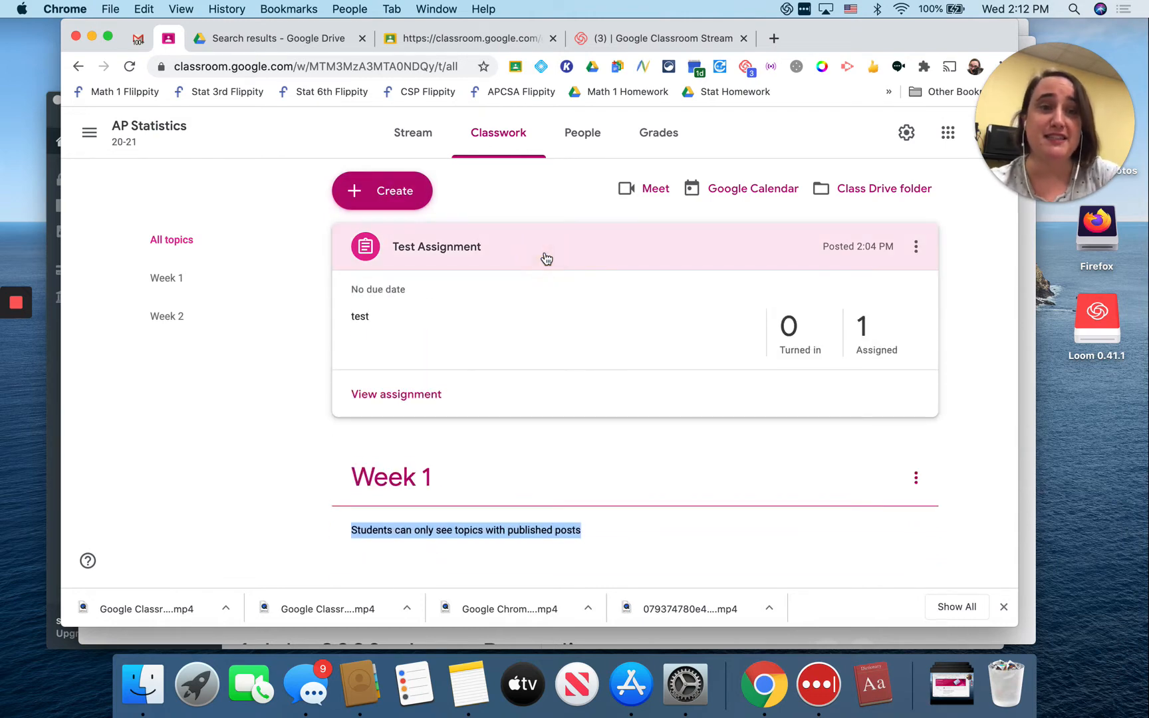
left_click_drag(544, 257, 568, 331)
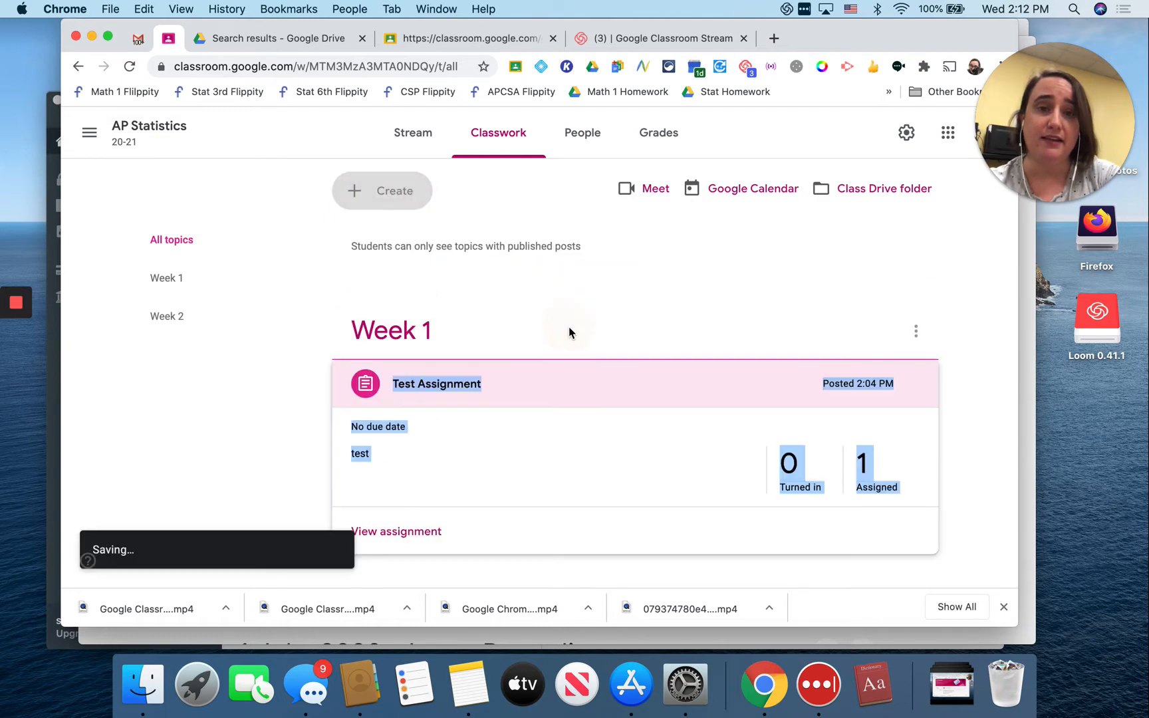
left_click(585, 306)
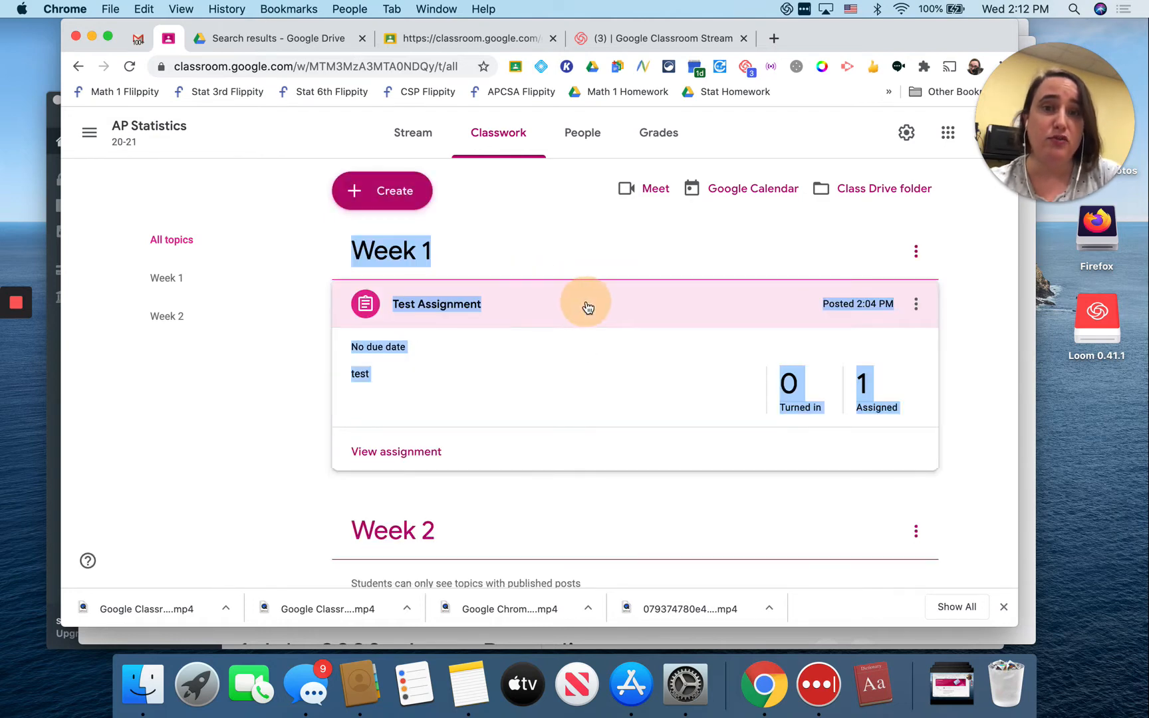
left_click(967, 273)
Examine the management options offered for the Week 1 and Week 2 topics
left_click(917, 251)
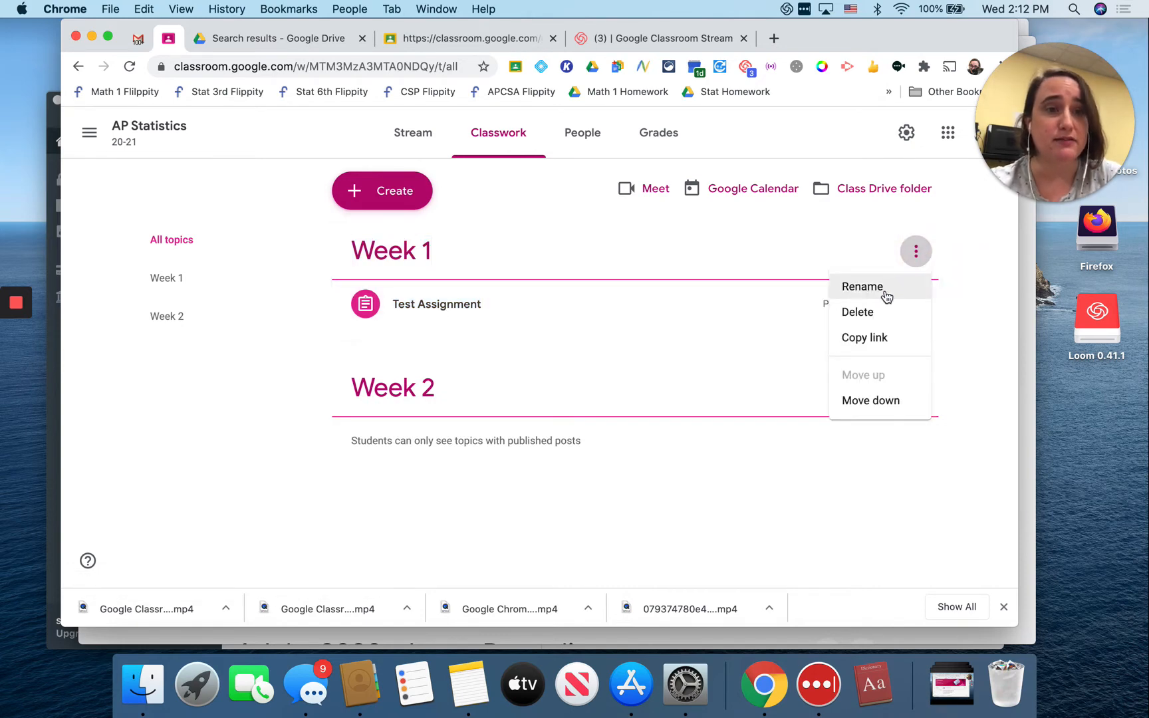
left_click(962, 298)
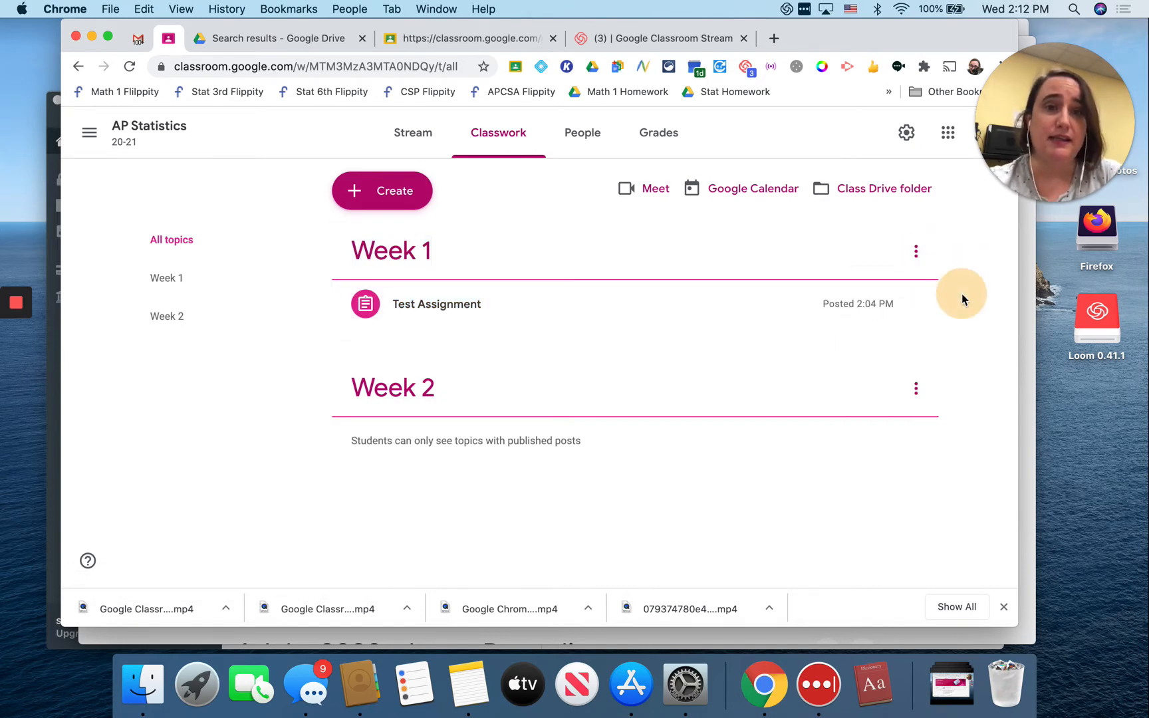
left_click(916, 388)
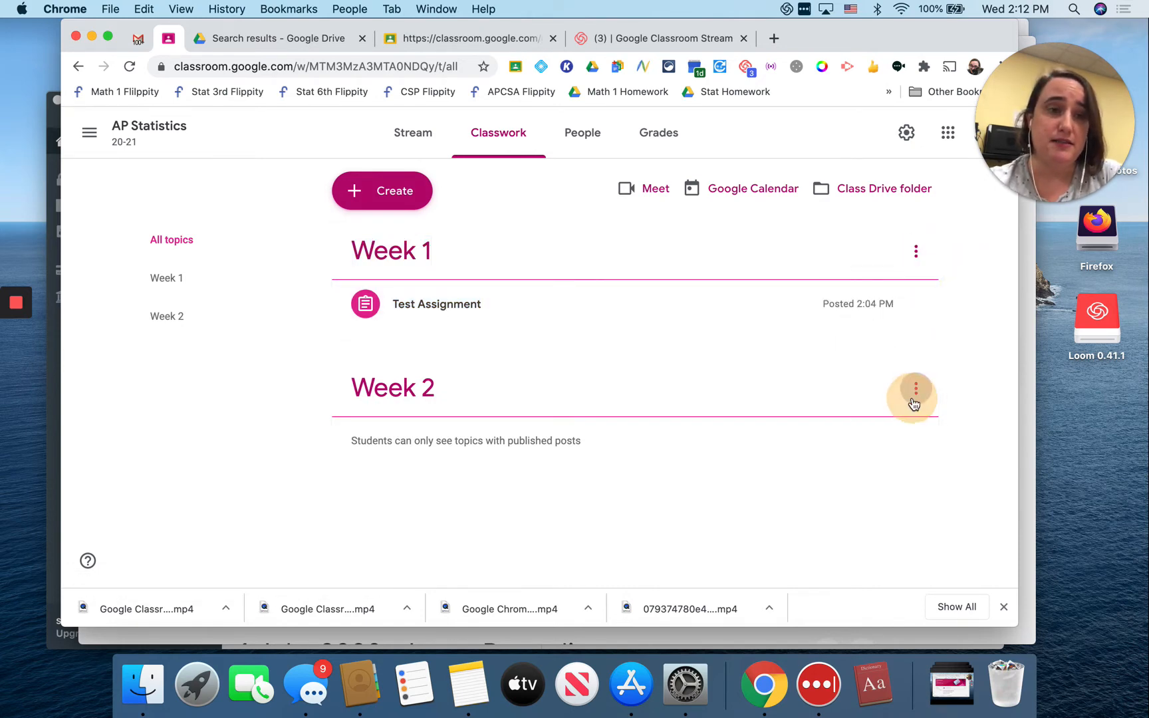
left_click(709, 516)
left_click(389, 198)
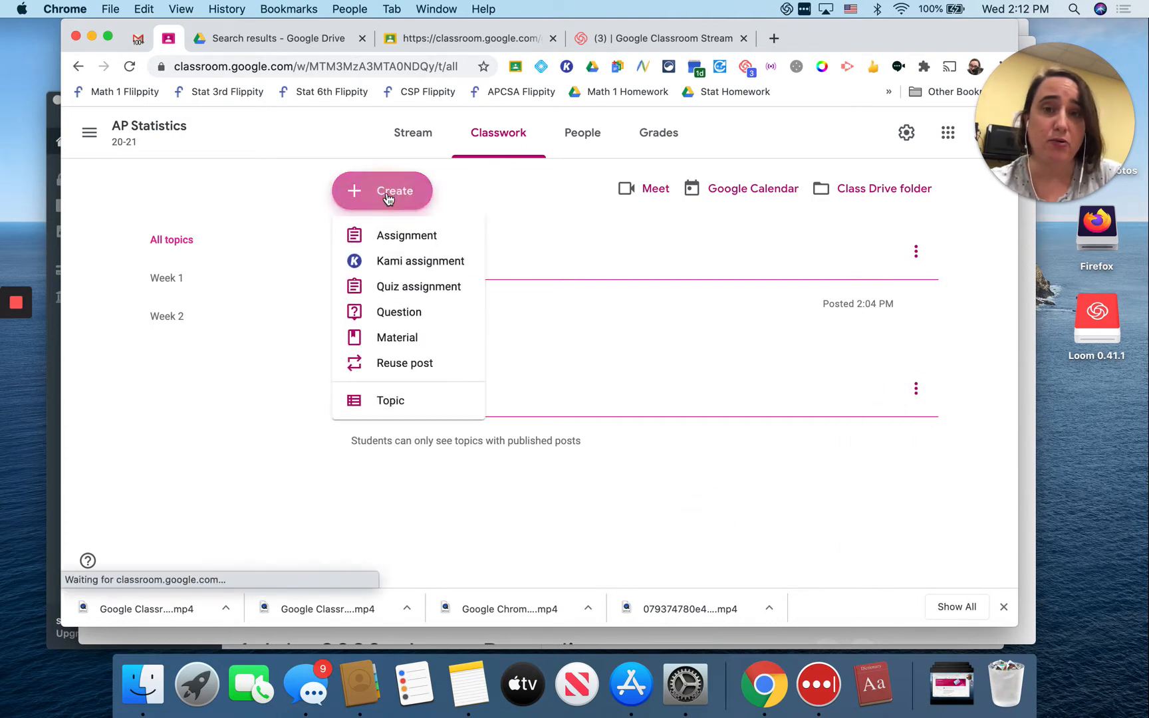
left_click(376, 401)
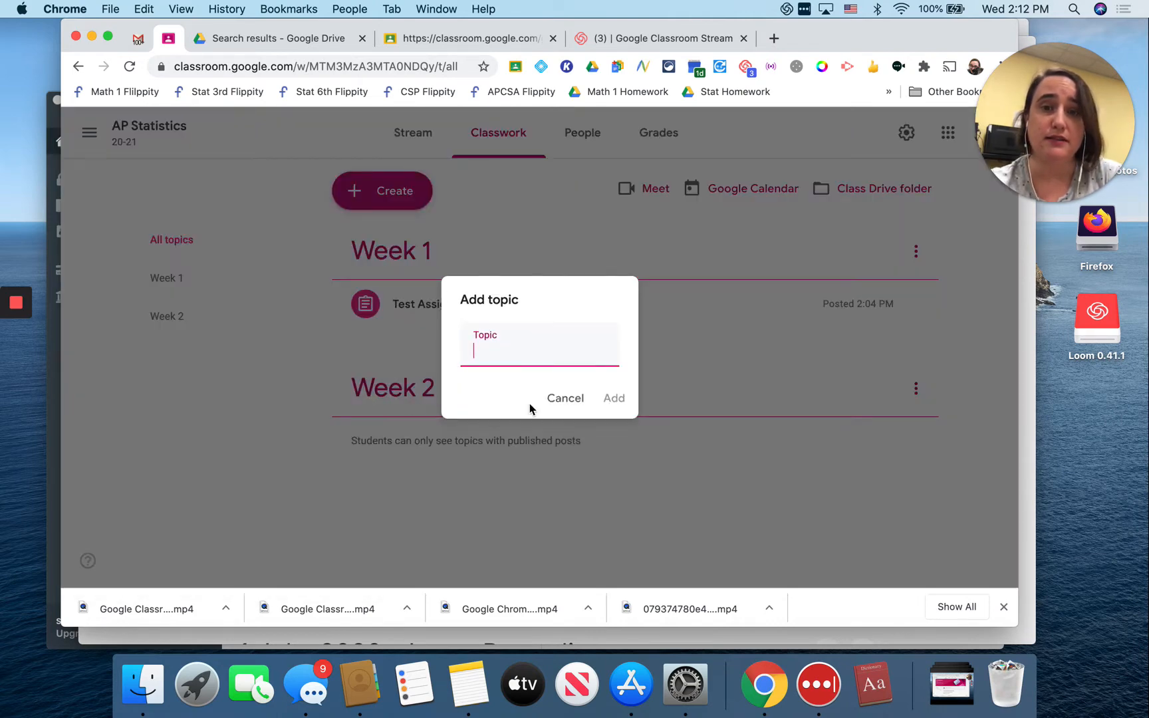
left_click(565, 398)
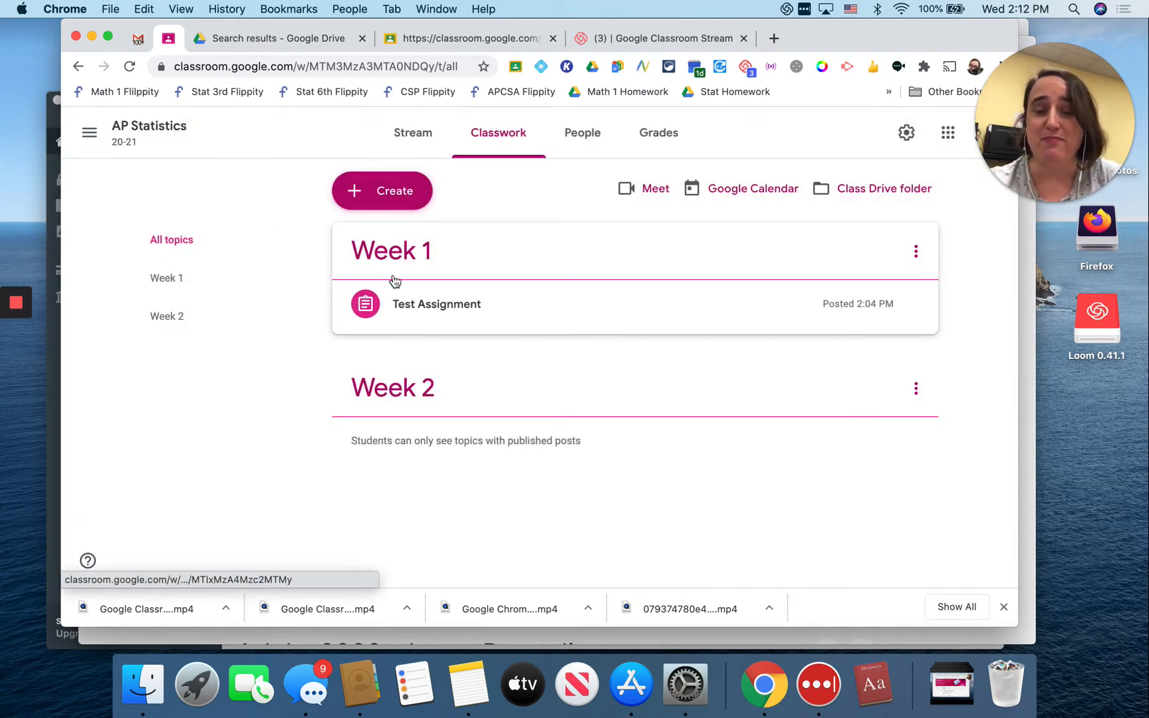
Start a new assignment and title it "Test Assignment 2"
left_click(385, 194)
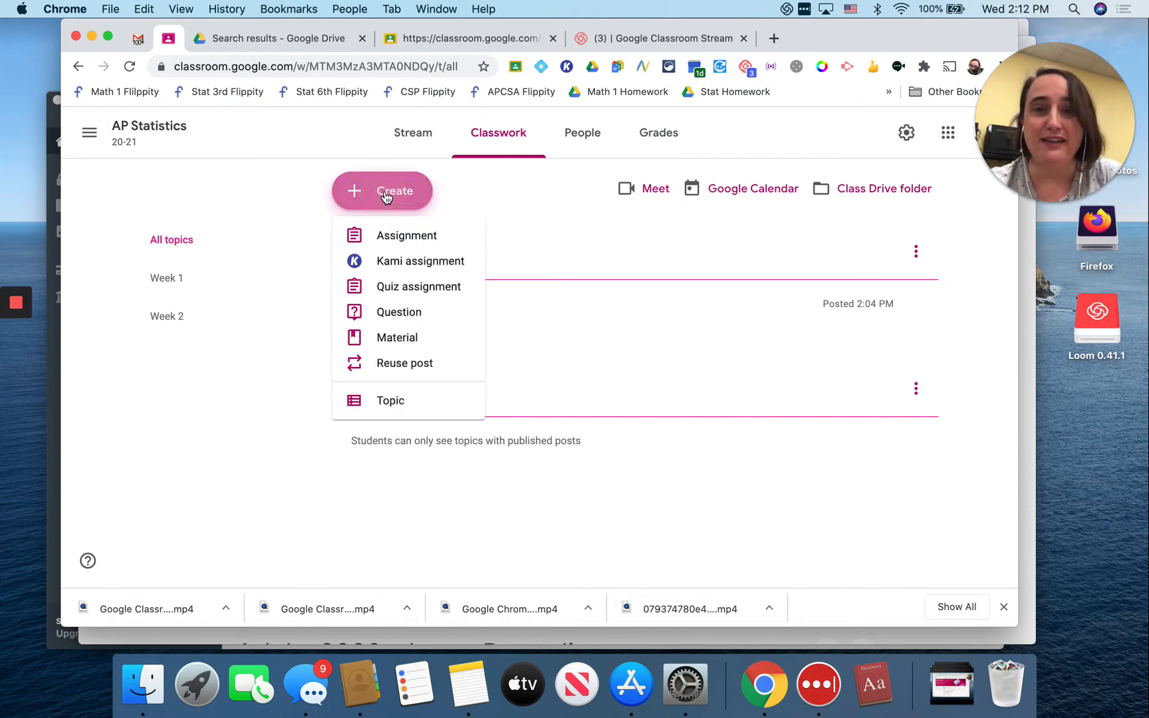
left_click(388, 237)
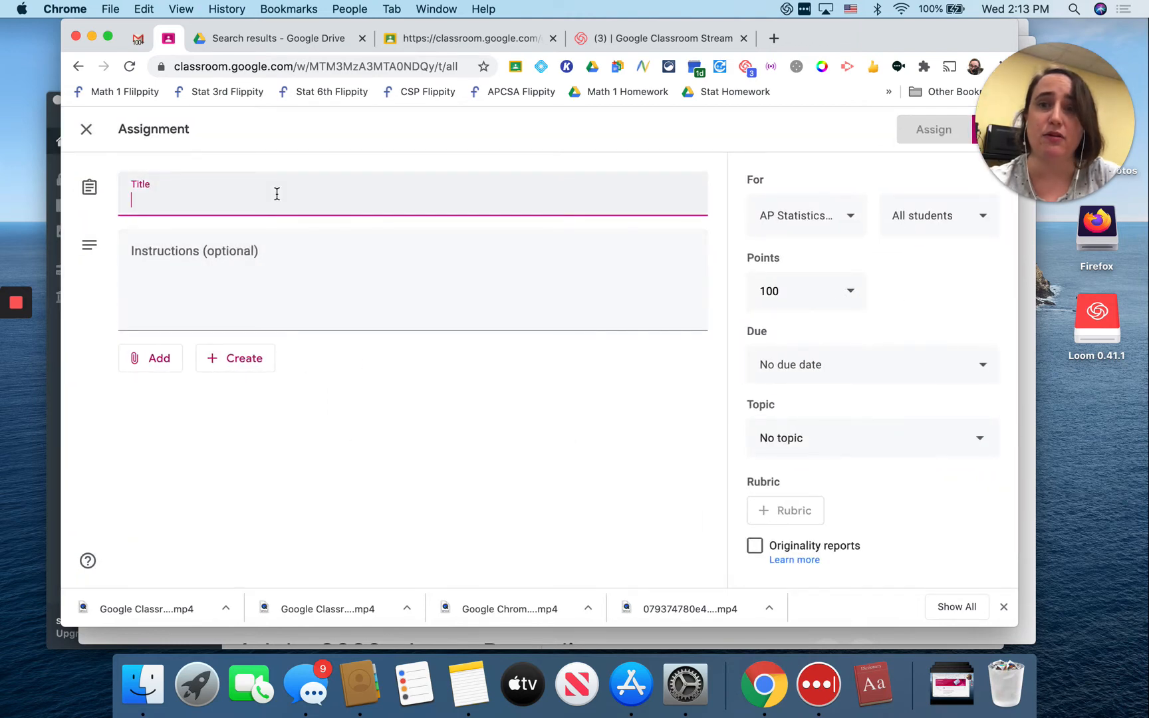
type("Test ")
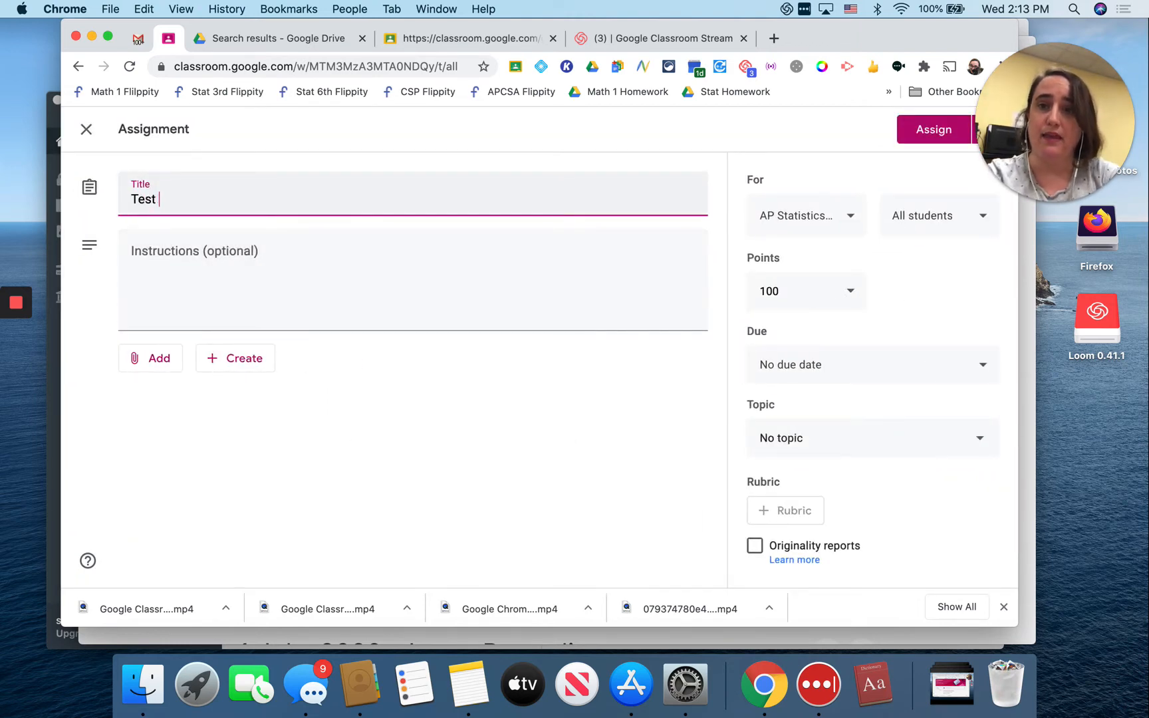
type("Assignment 2")
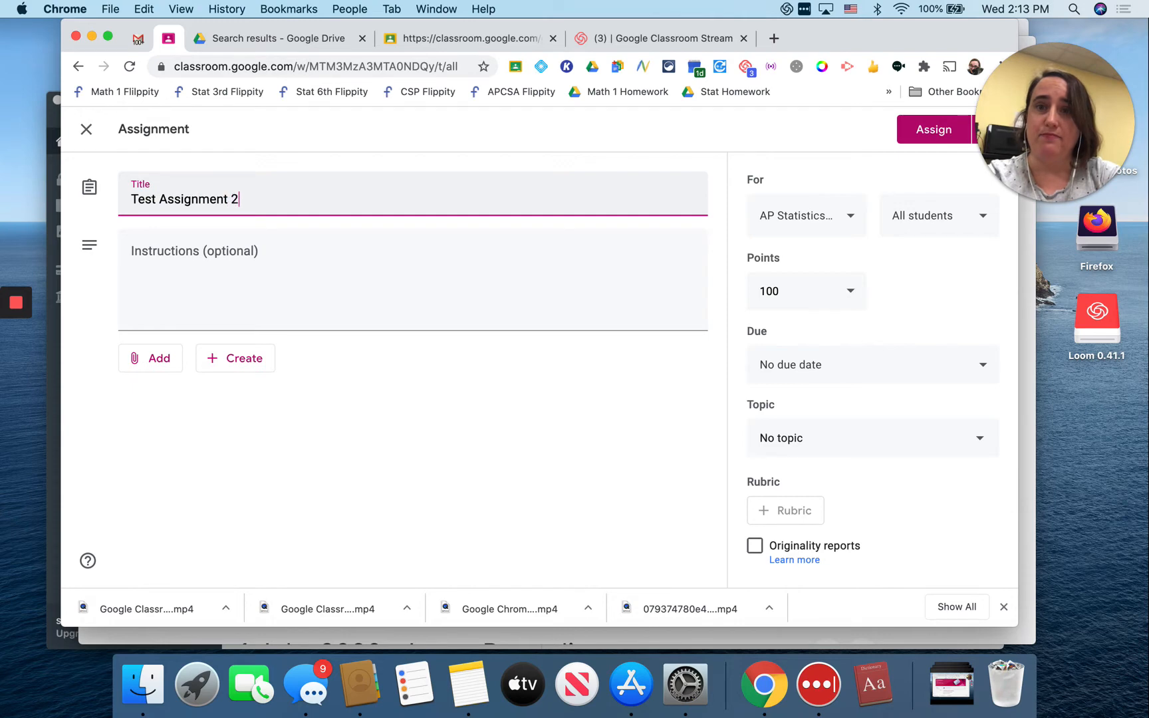
Check the attachment sources and create a new Google Docs document for Test Assignment 2
left_click(271, 250)
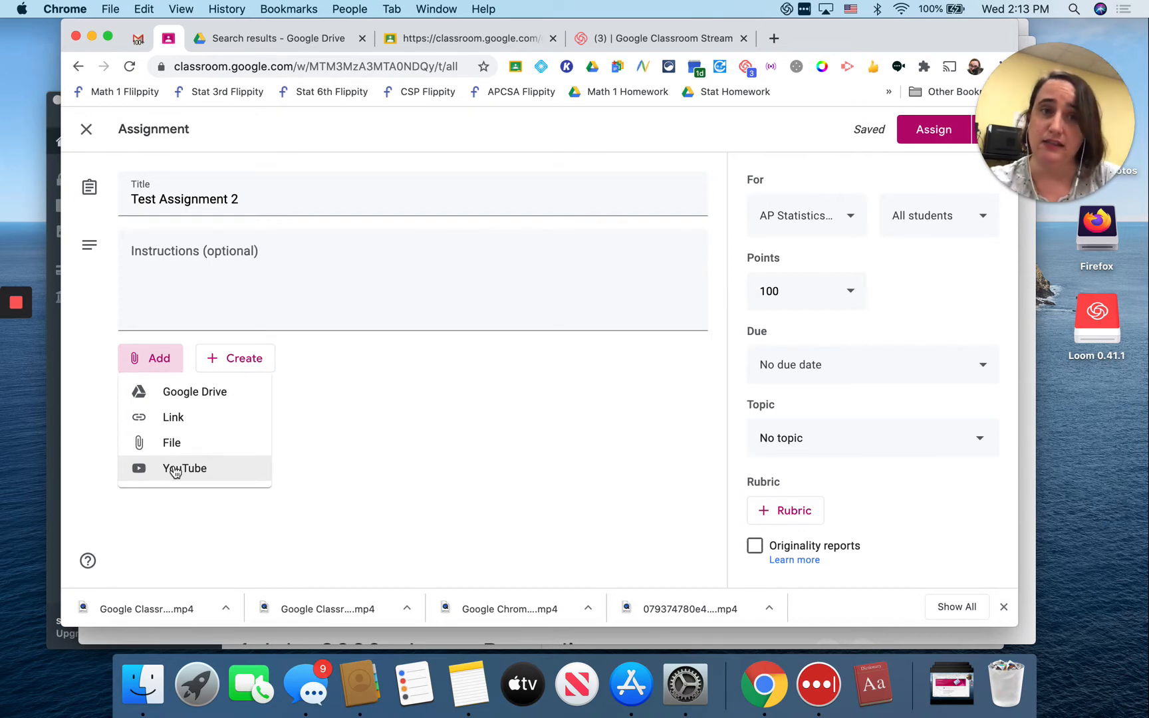
left_click(353, 435)
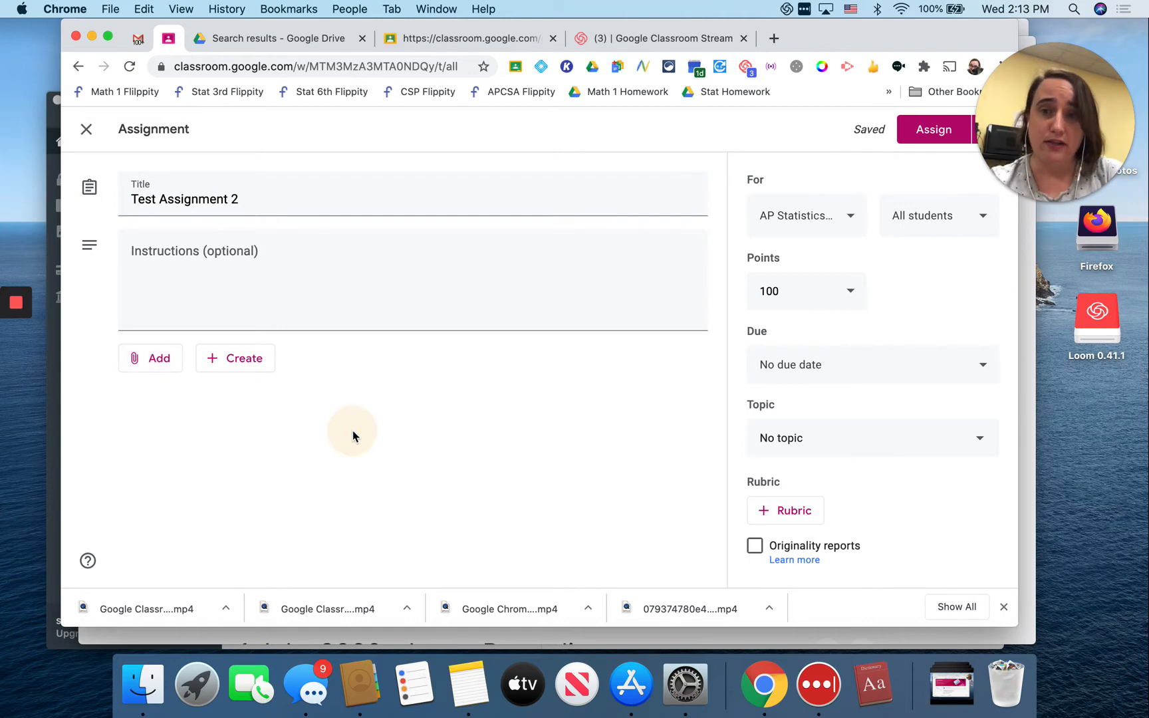
left_click(250, 362)
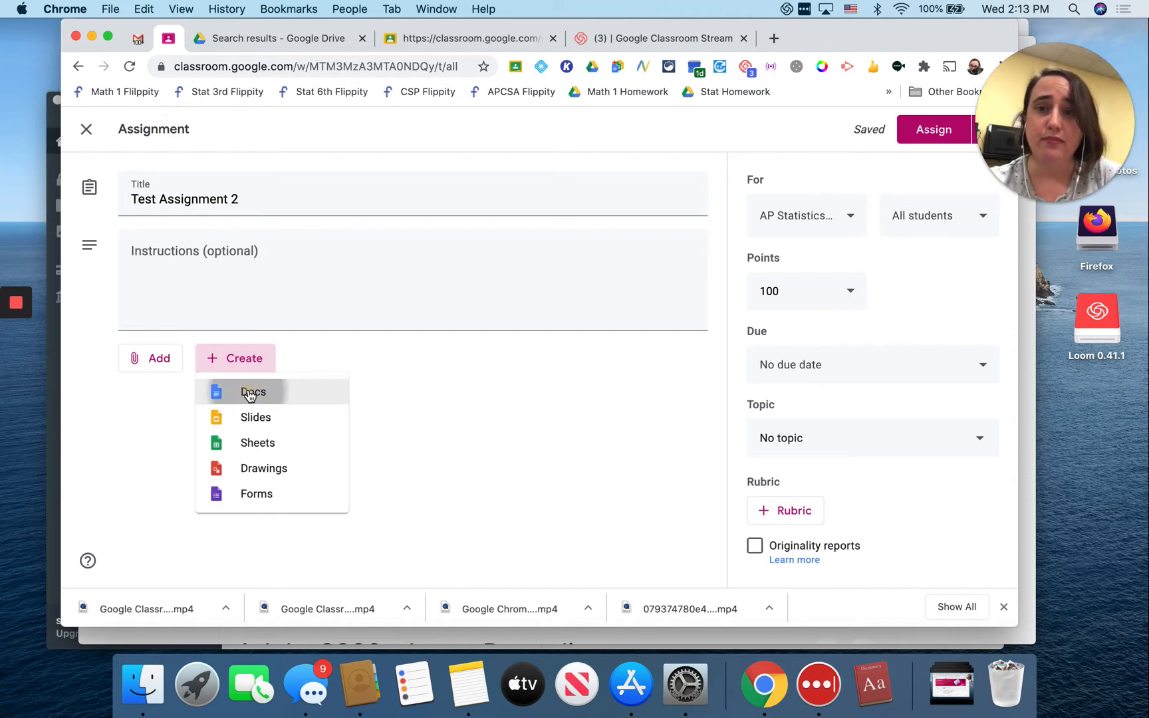
left_click(249, 393)
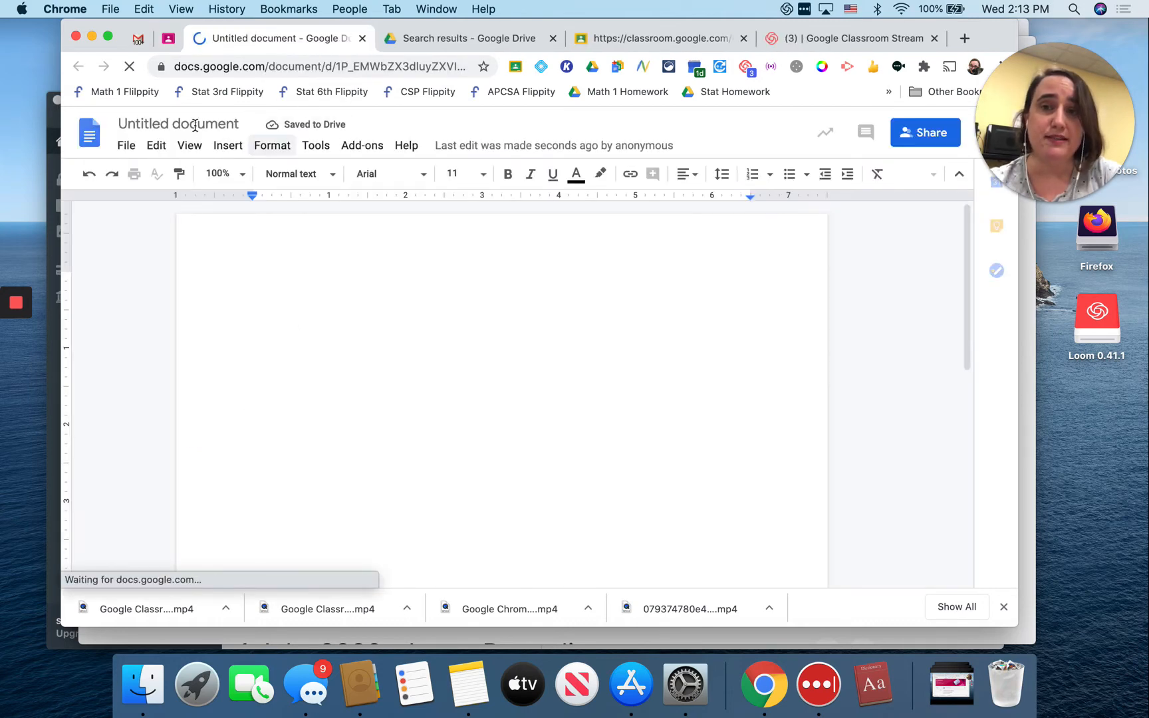
Title the new document "Sample Template"
left_click(192, 122)
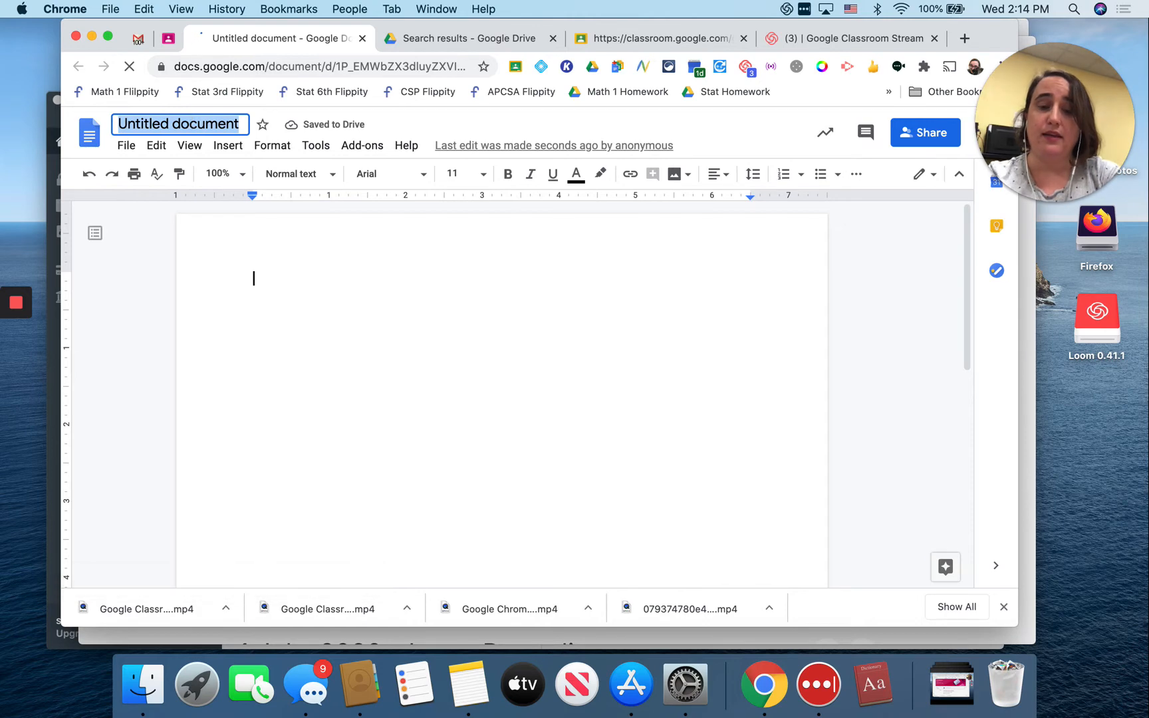
type("Sample Template")
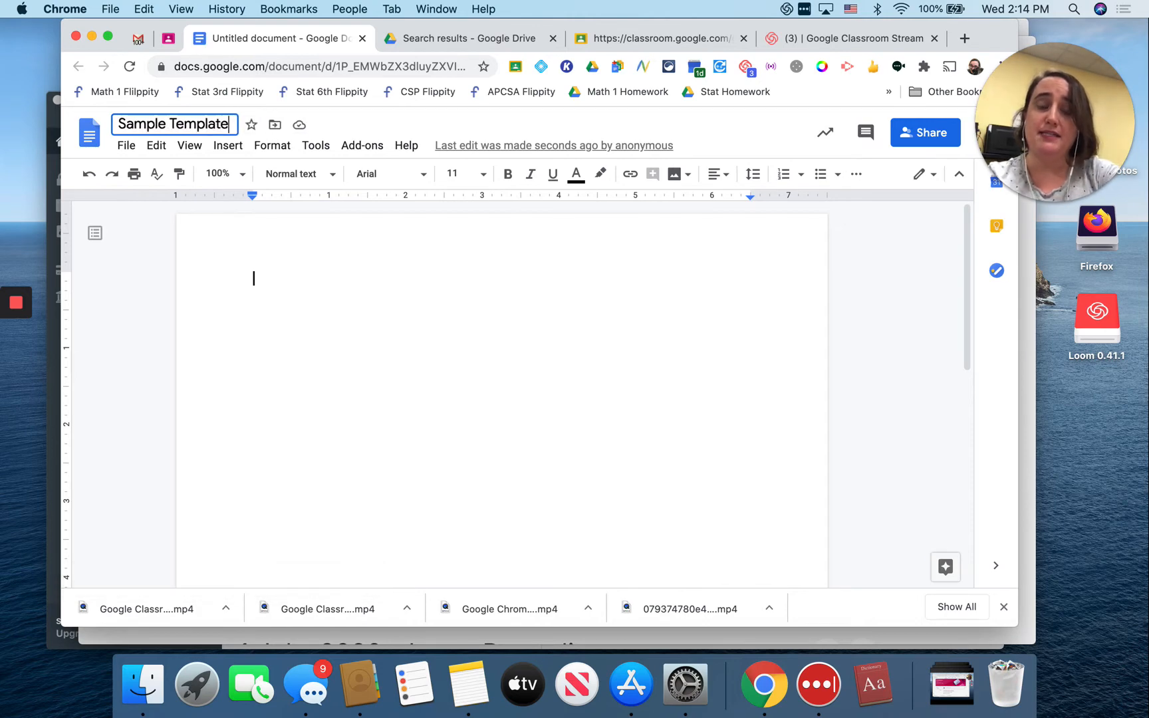
double_click(294, 279)
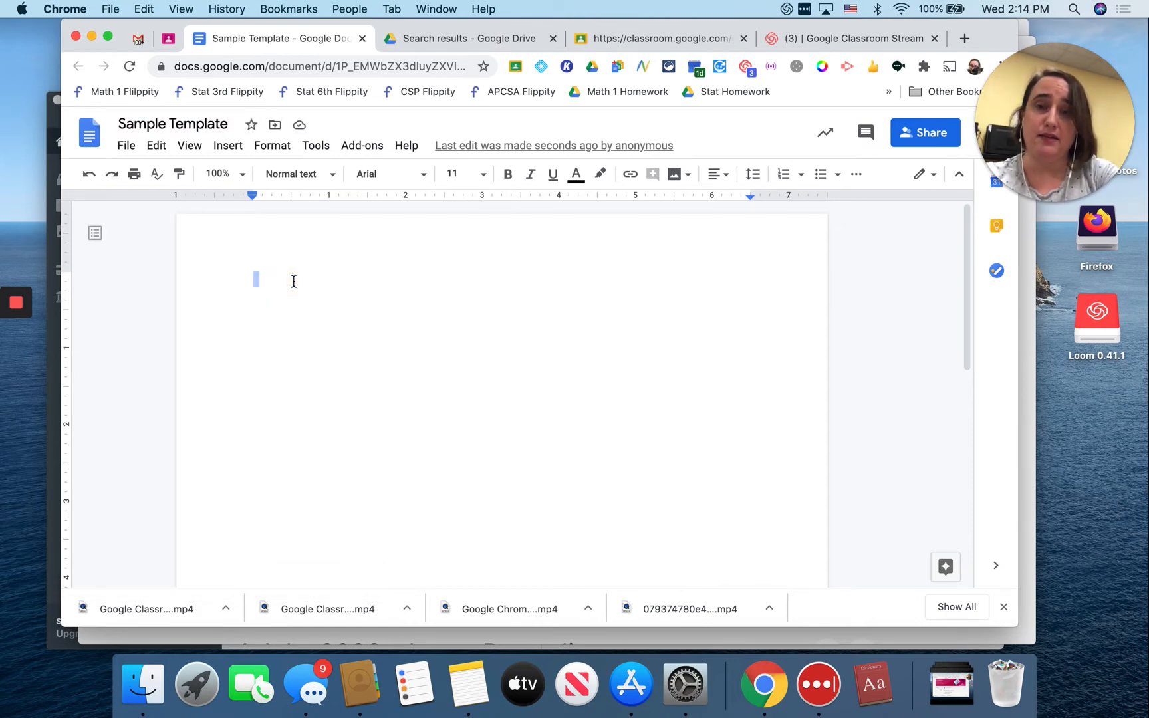
Write the instruction lines "Read the information at . . . ." and "Then answer the questions below." in the document
left_click(292, 282)
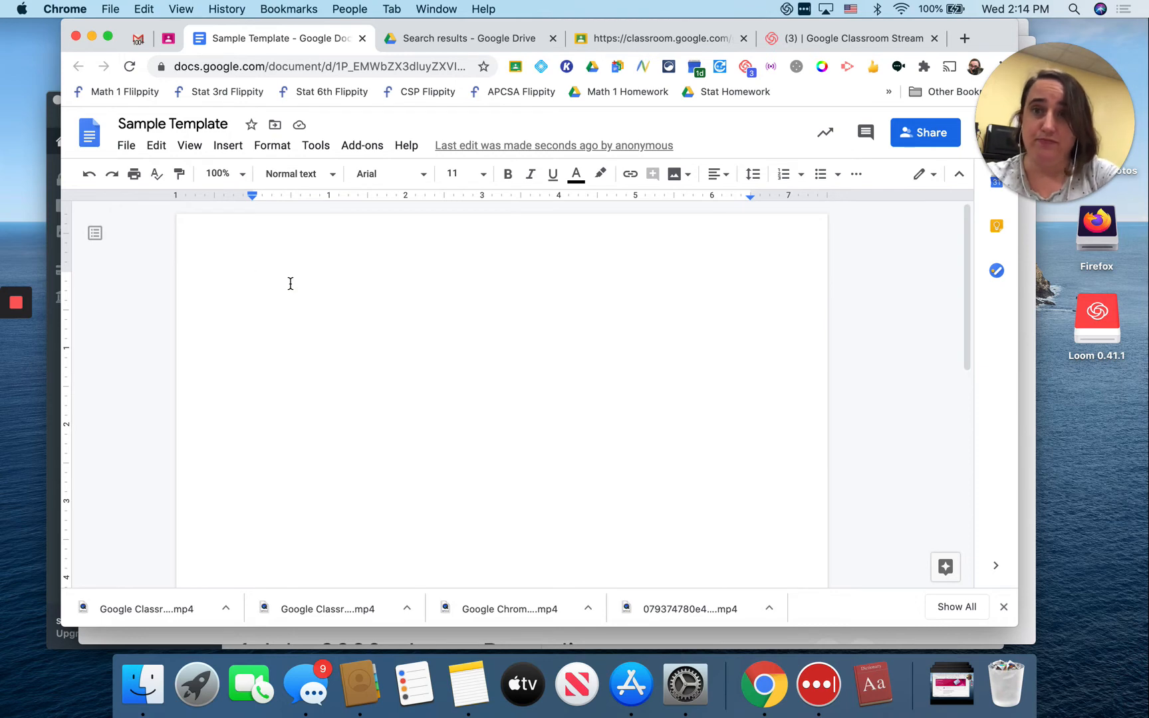
type("Read the information at .")
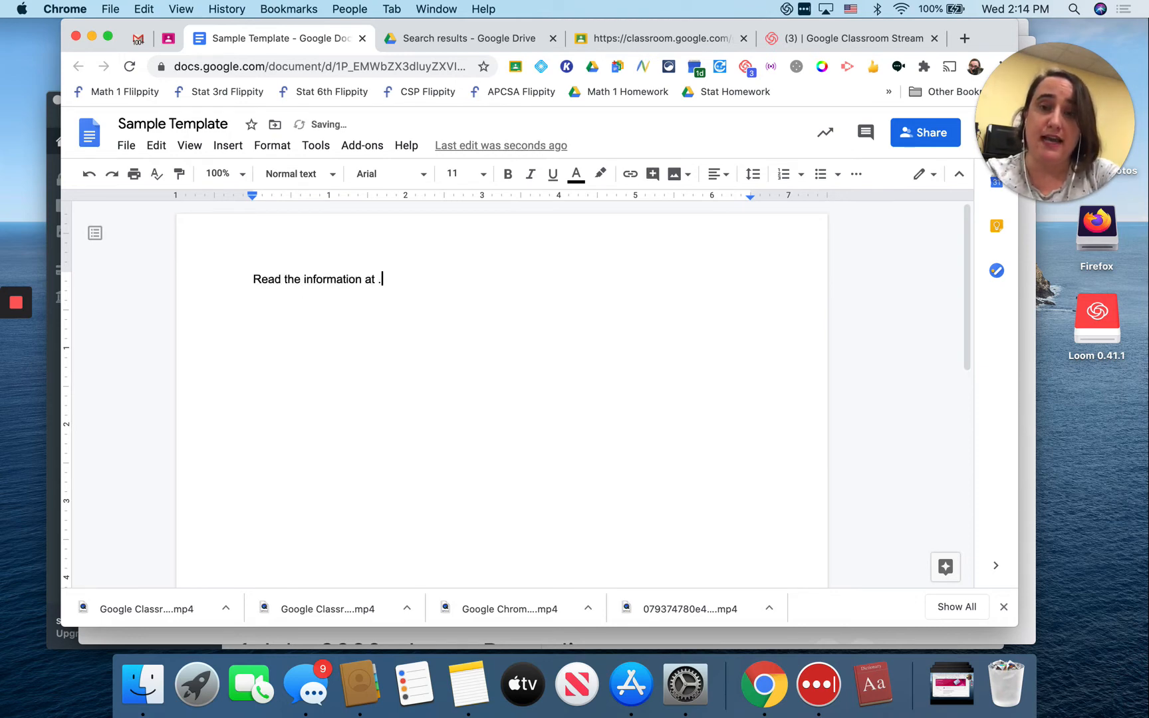
type(" . . .")
key("Return")
type("Th")
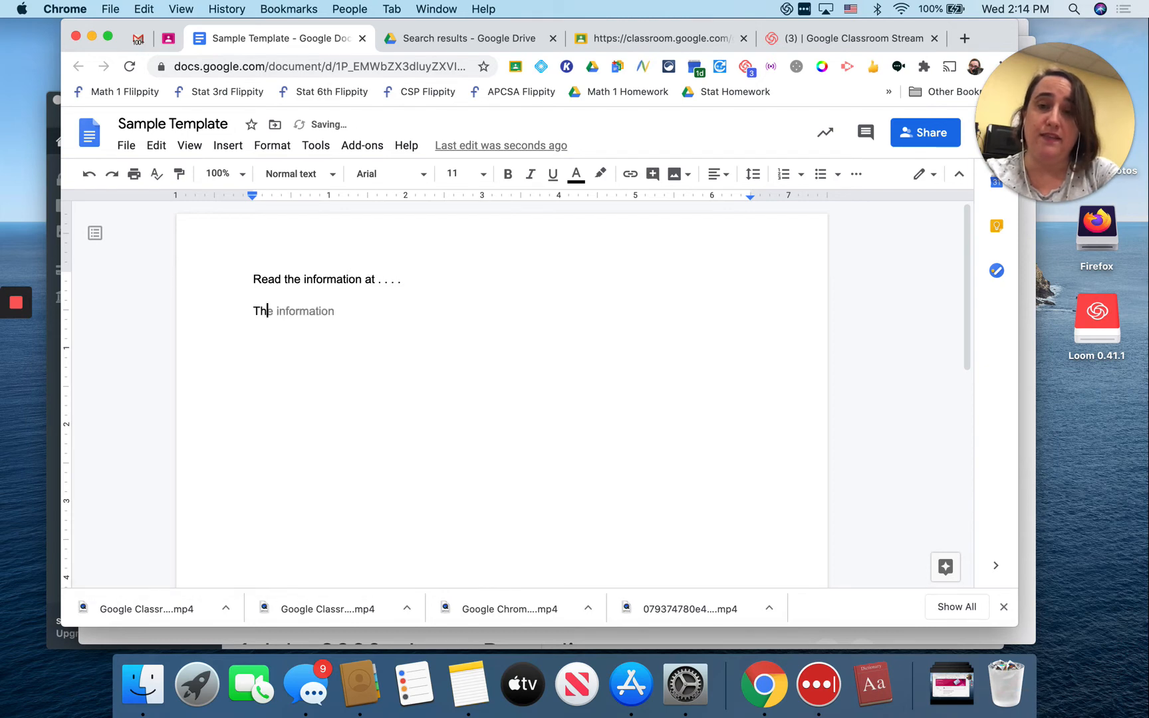
type("en answer the questions ")
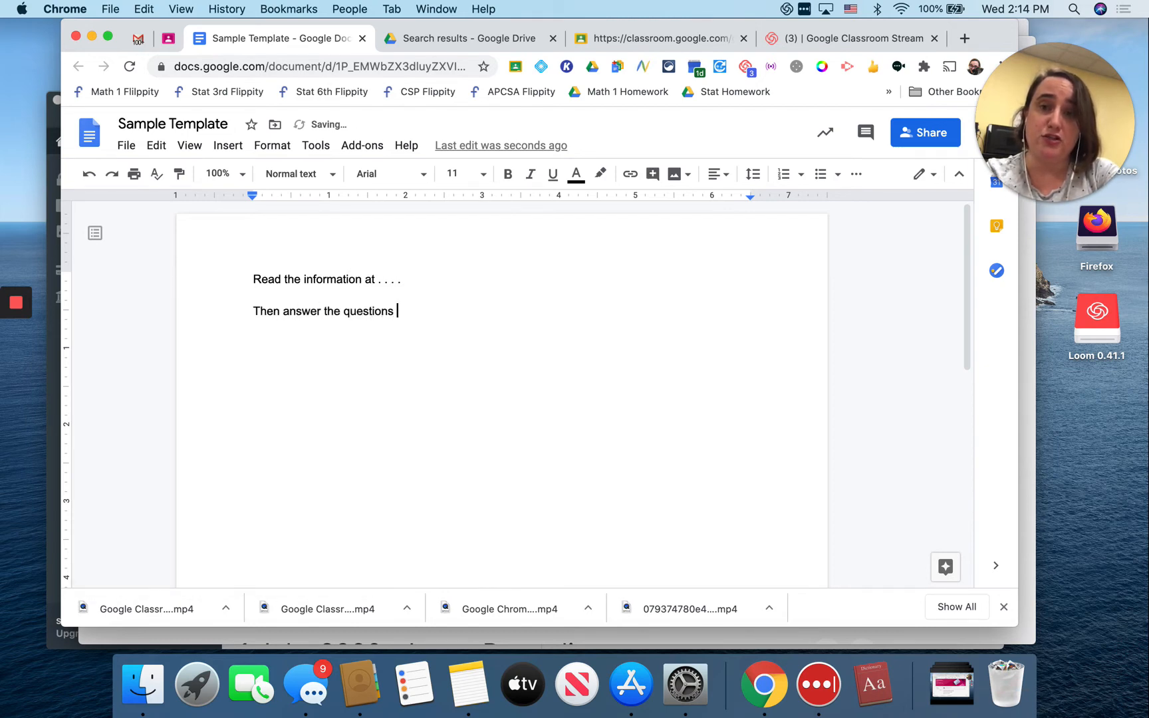
type("below.")
key("Return")
Start a numbered list below the instructions with the question "What was the author's purpose", leaving answer space beneath it
key("super+shift+7")
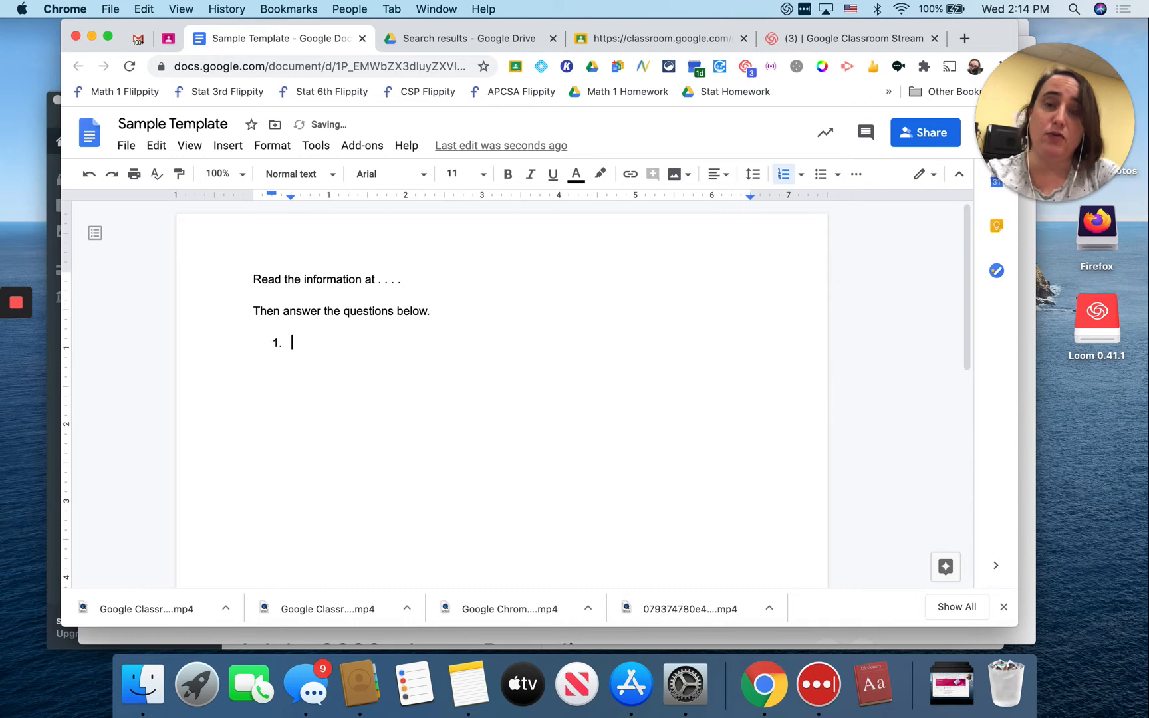
type("What was the author")
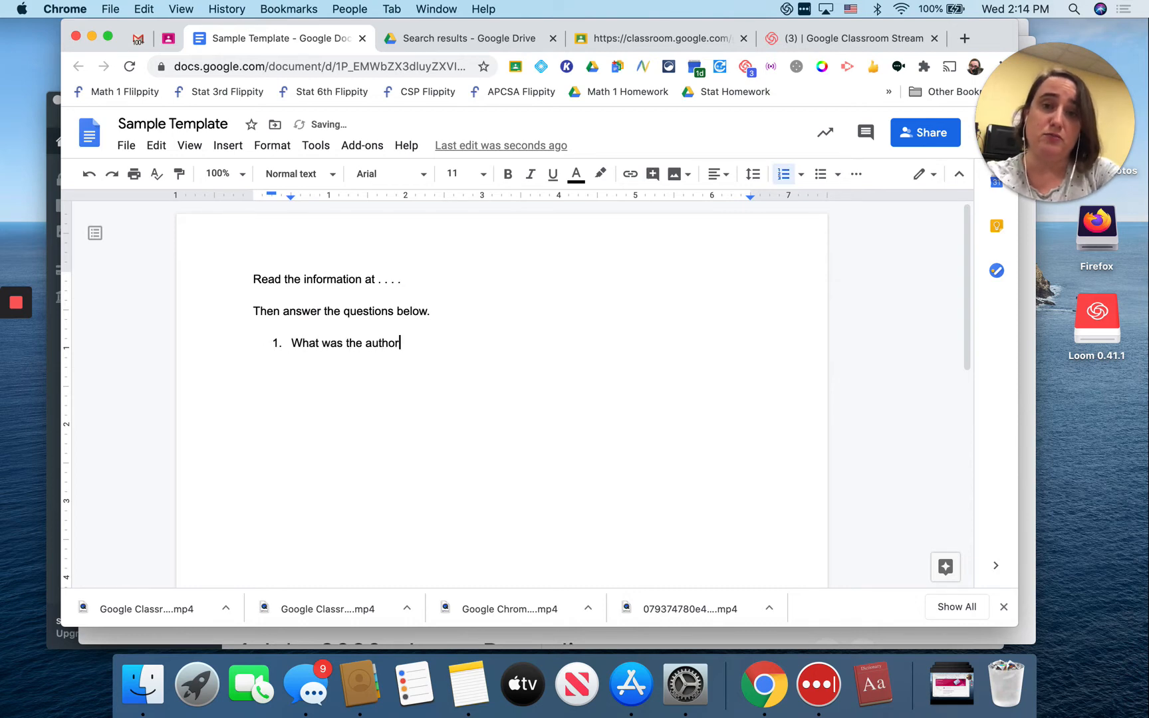
type("'spurpose")
key("Return")
key("Return")
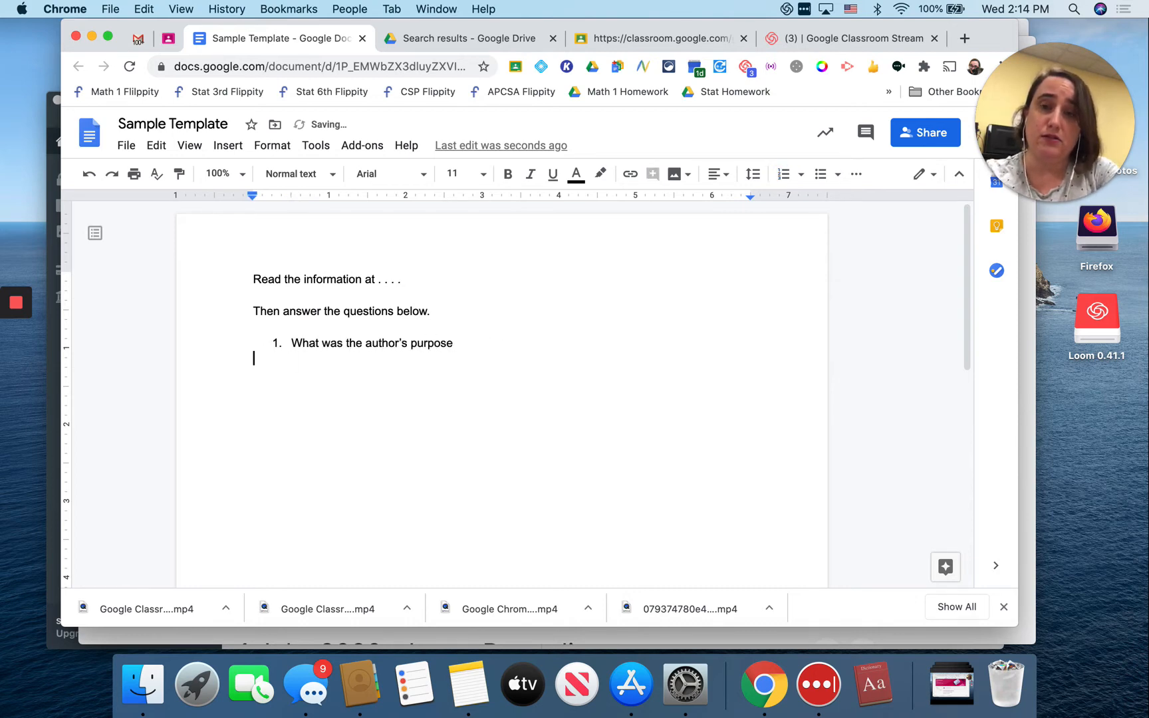
Add the second numbered question, "What was the main idea of the piece"
key("super+shift+7")
type("What ")
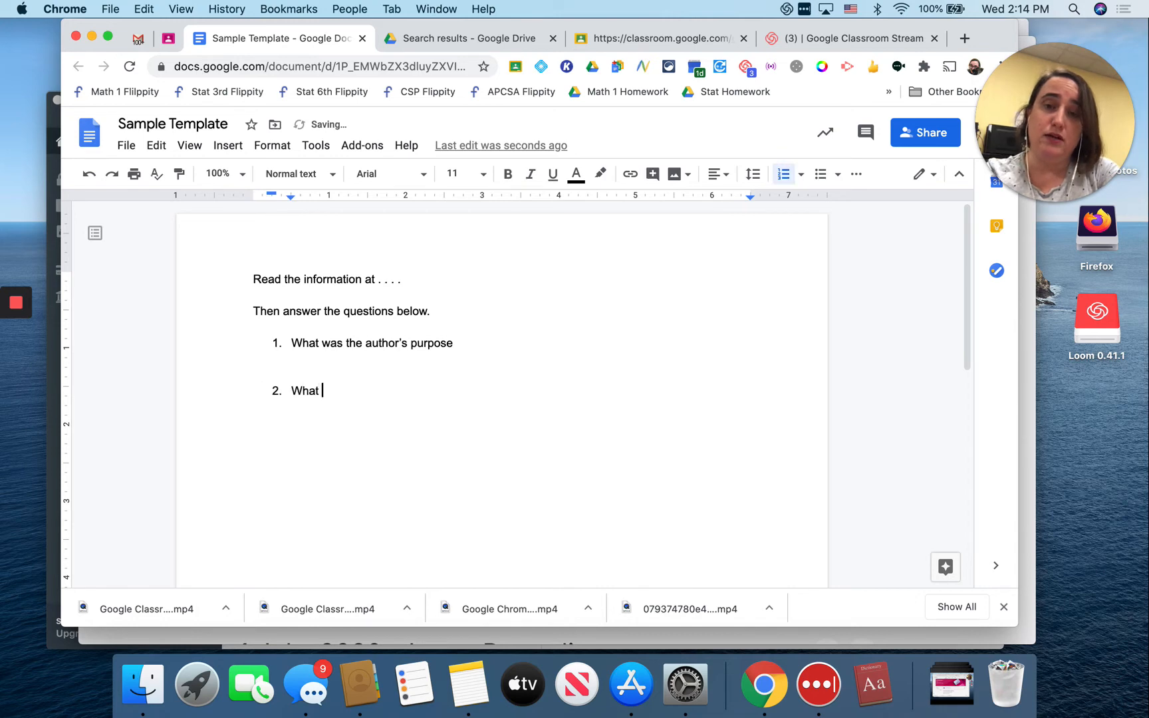
type("was the main idea")
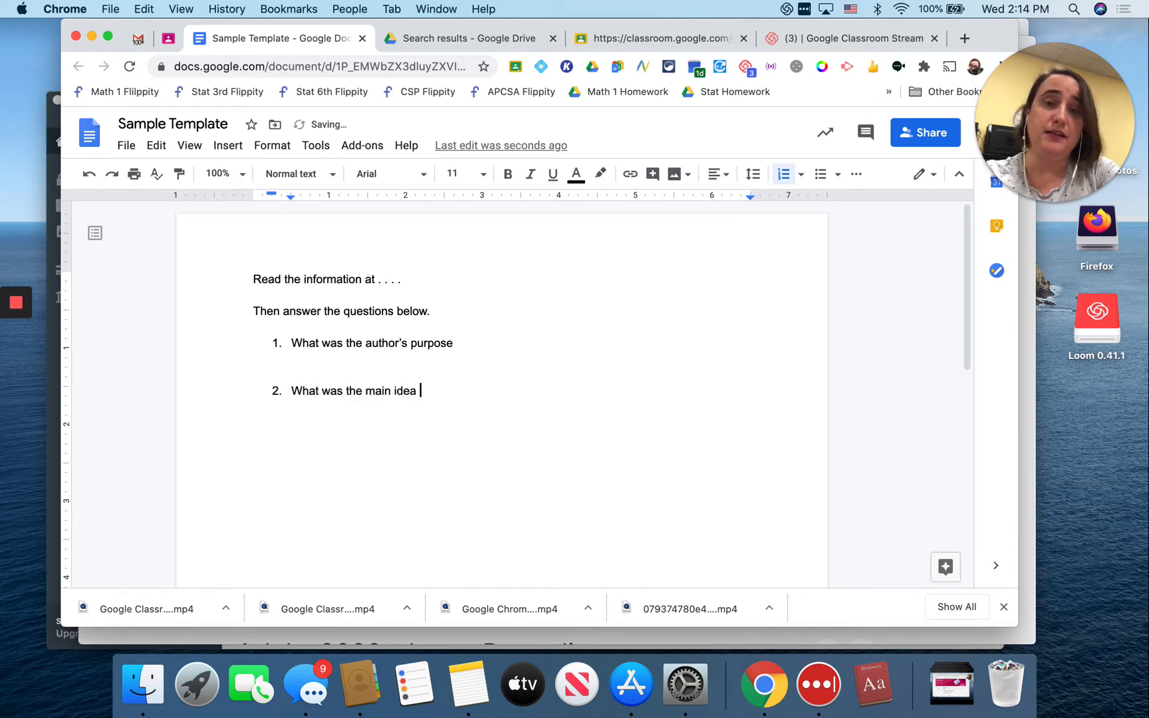
type(" of the piece")
key("Return")
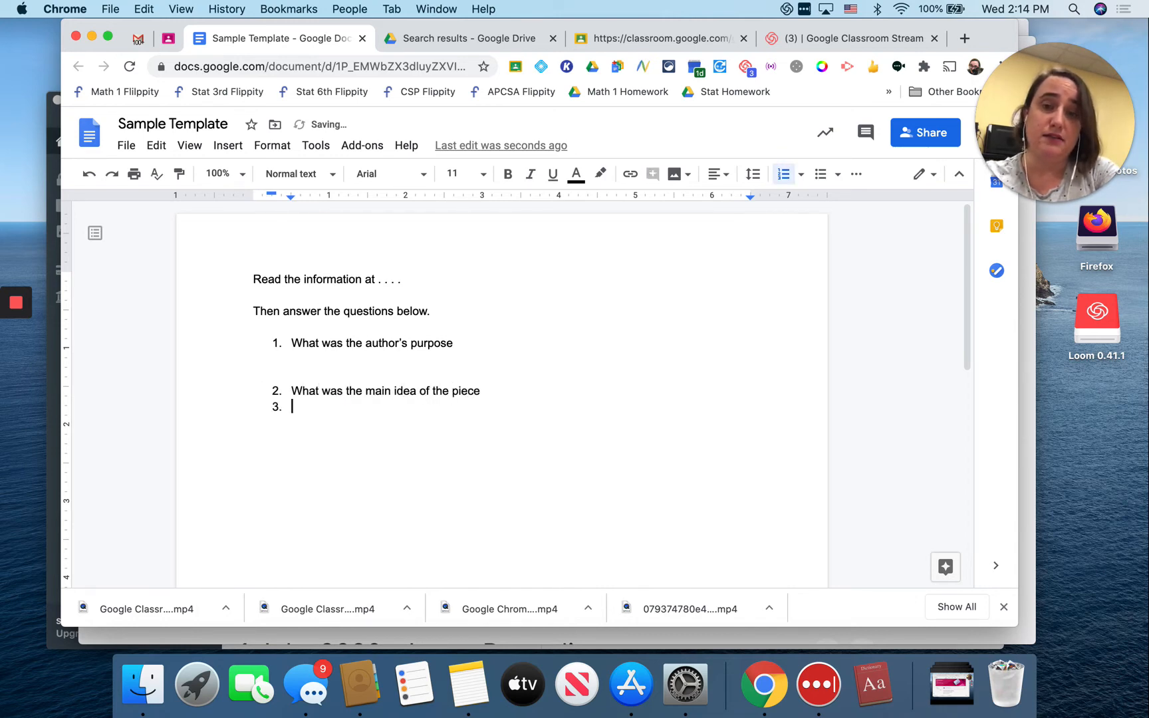
Leave answer space and add the third numbered question, "What is a question you still have after reading this?"
key("Return")
key("super+shift+7")
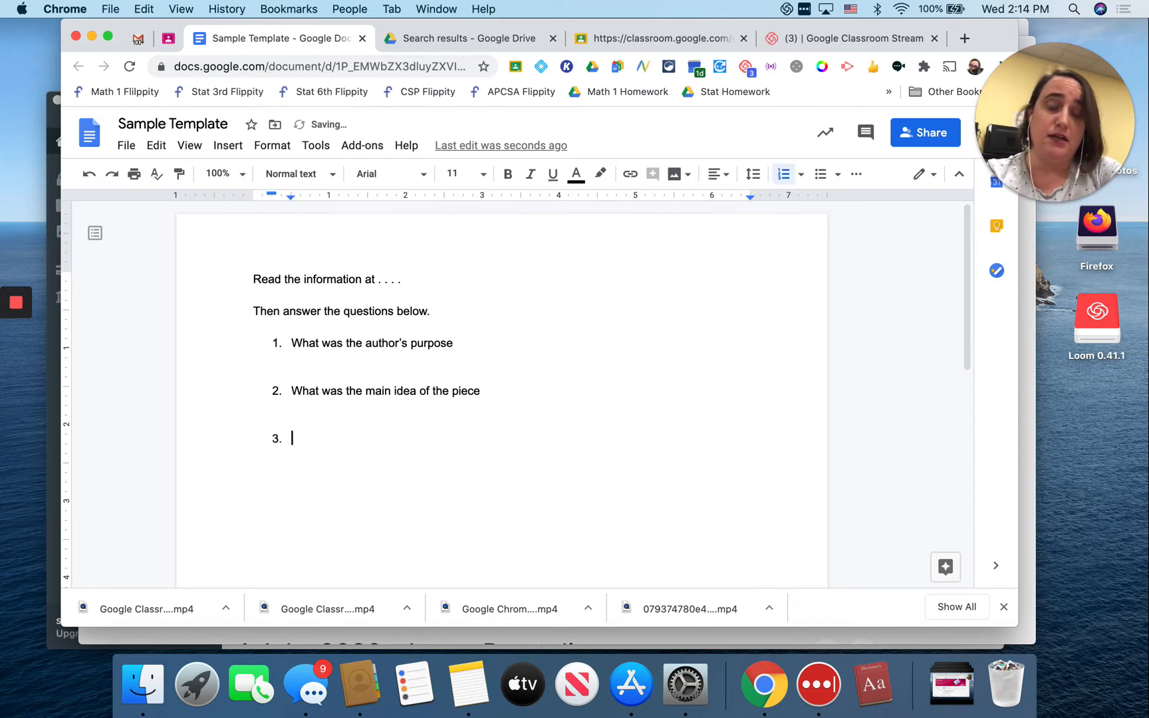
type("What is a ques")
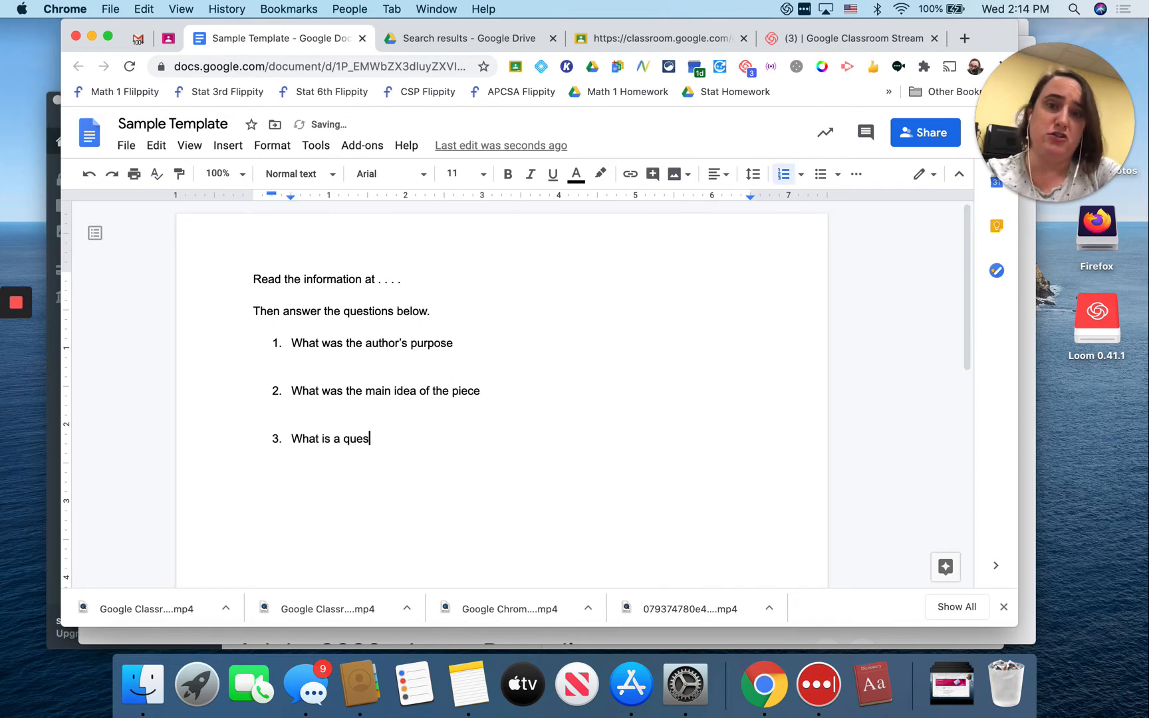
type("tion you st")
key("BackSpace")
type("sti")
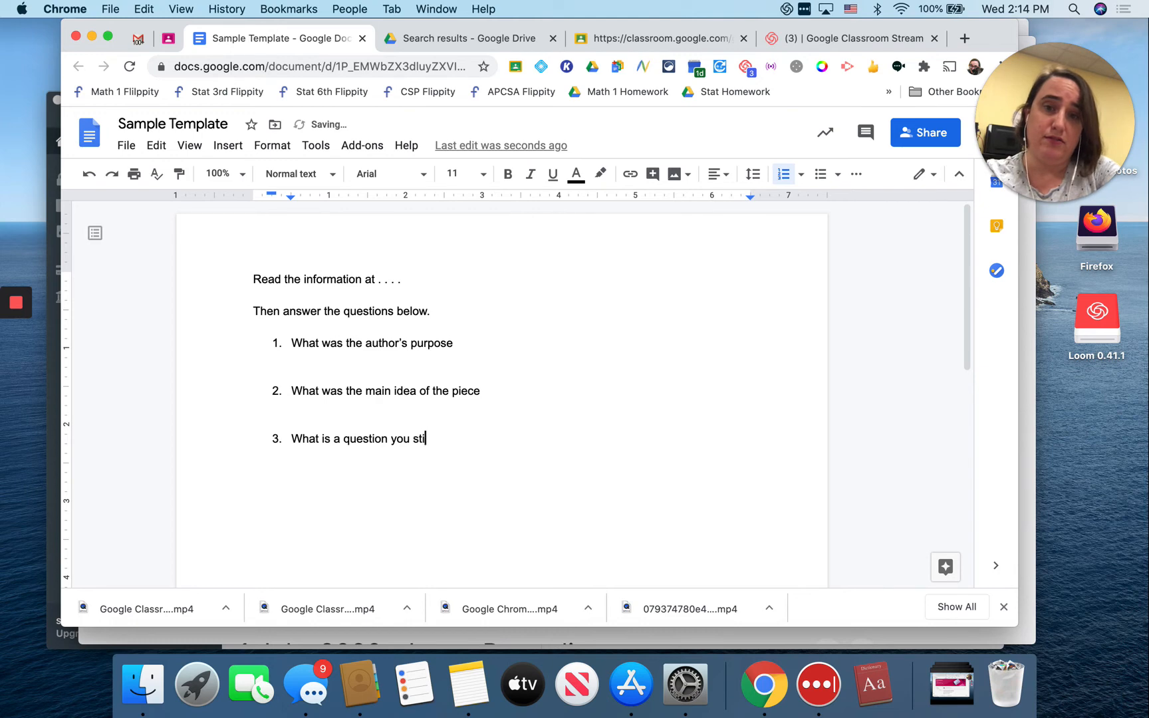
type("ll have after reading this?")
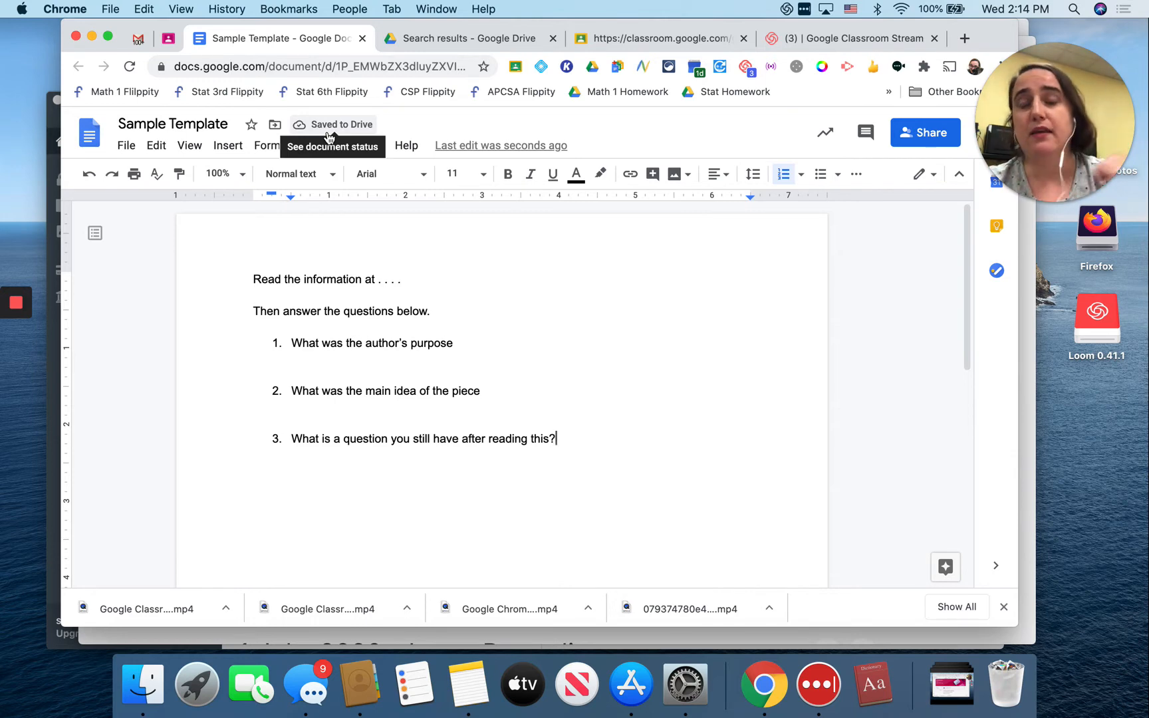
Return to the Test Assignment 2 draft and set its attached document to "Make a copy for each student"
left_click(168, 39)
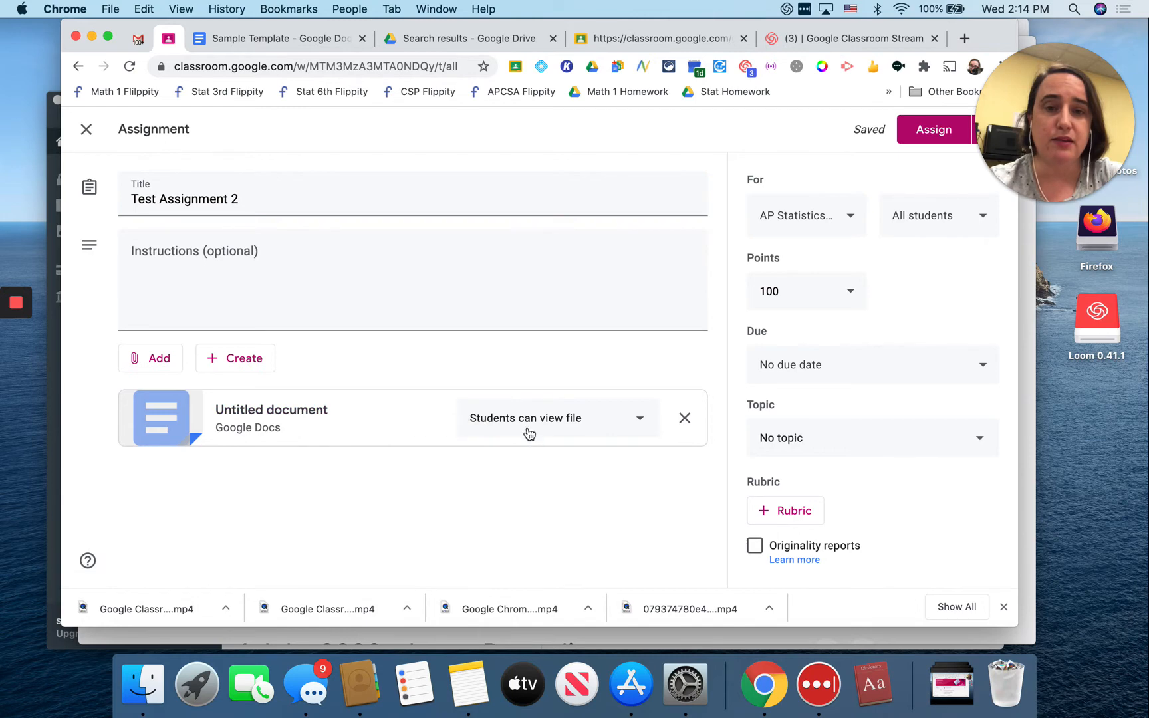
left_click(602, 421)
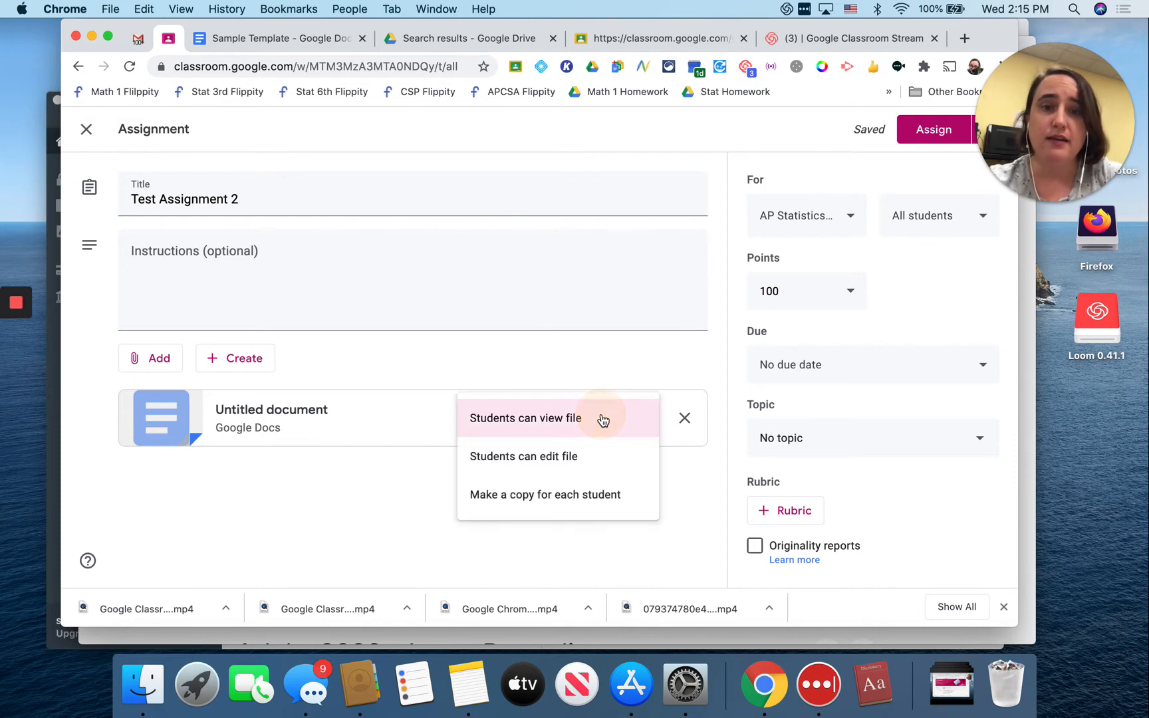
left_click(580, 458)
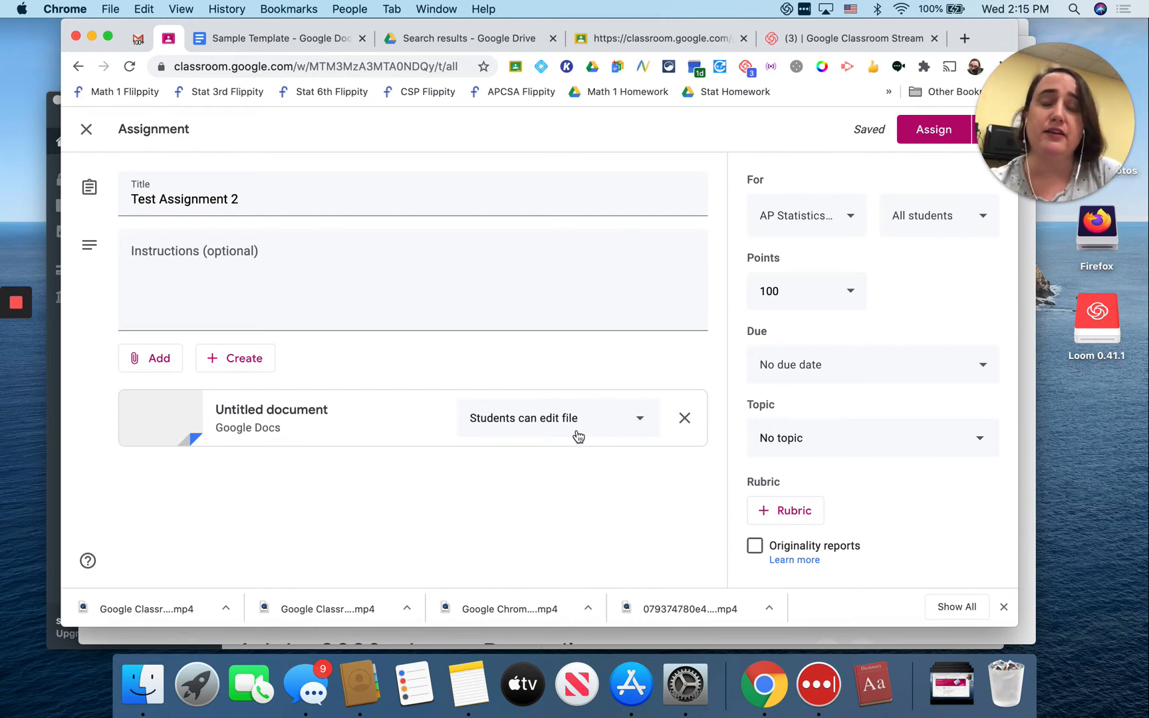
left_click(576, 426)
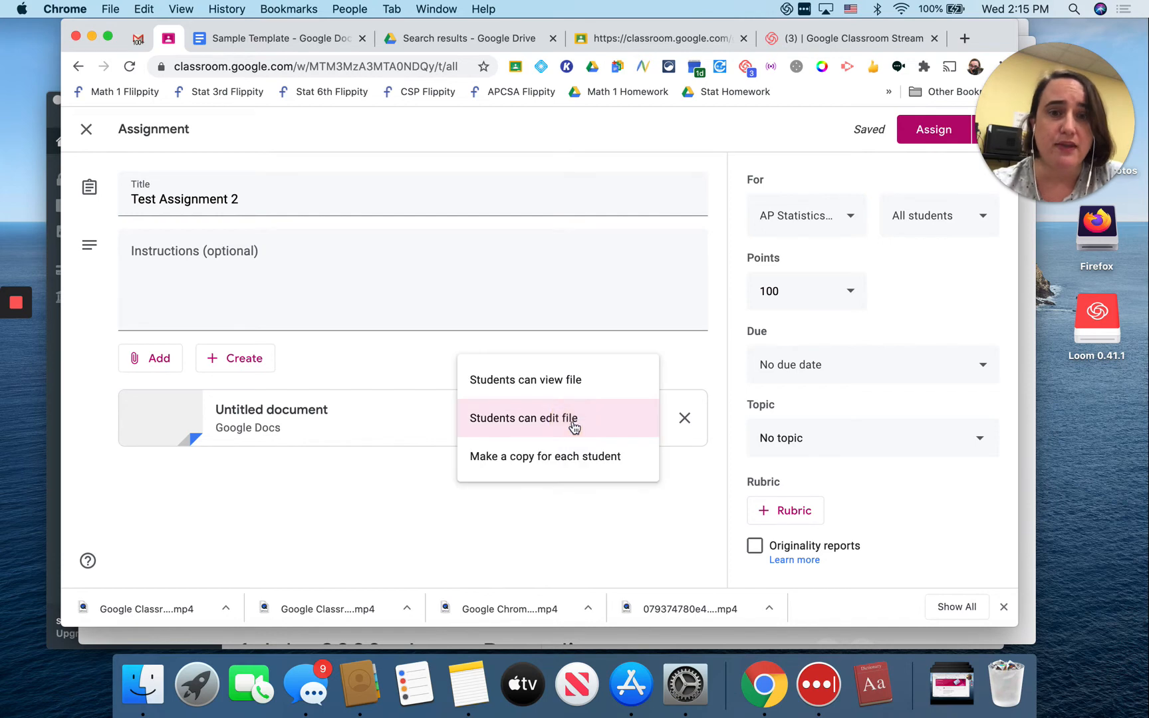
left_click(550, 459)
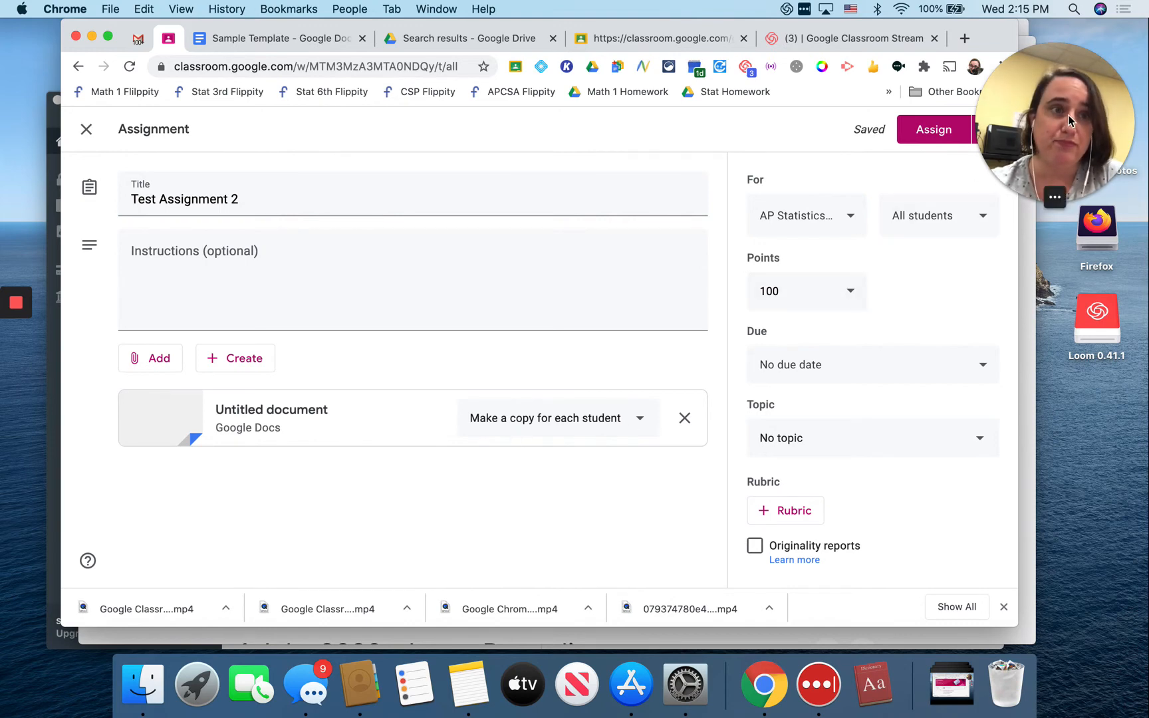
Examine the assignment's publishing options and the classes and students it can be given to
left_click_drag(1069, 115, 1101, 240)
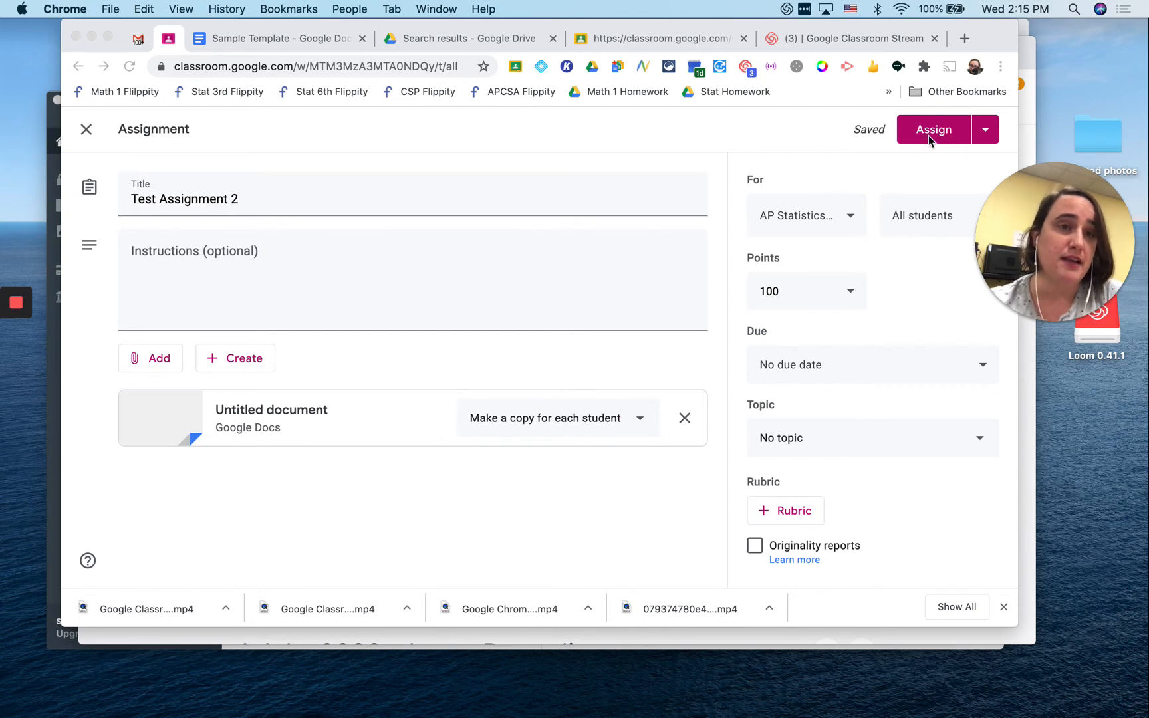
left_click(991, 136)
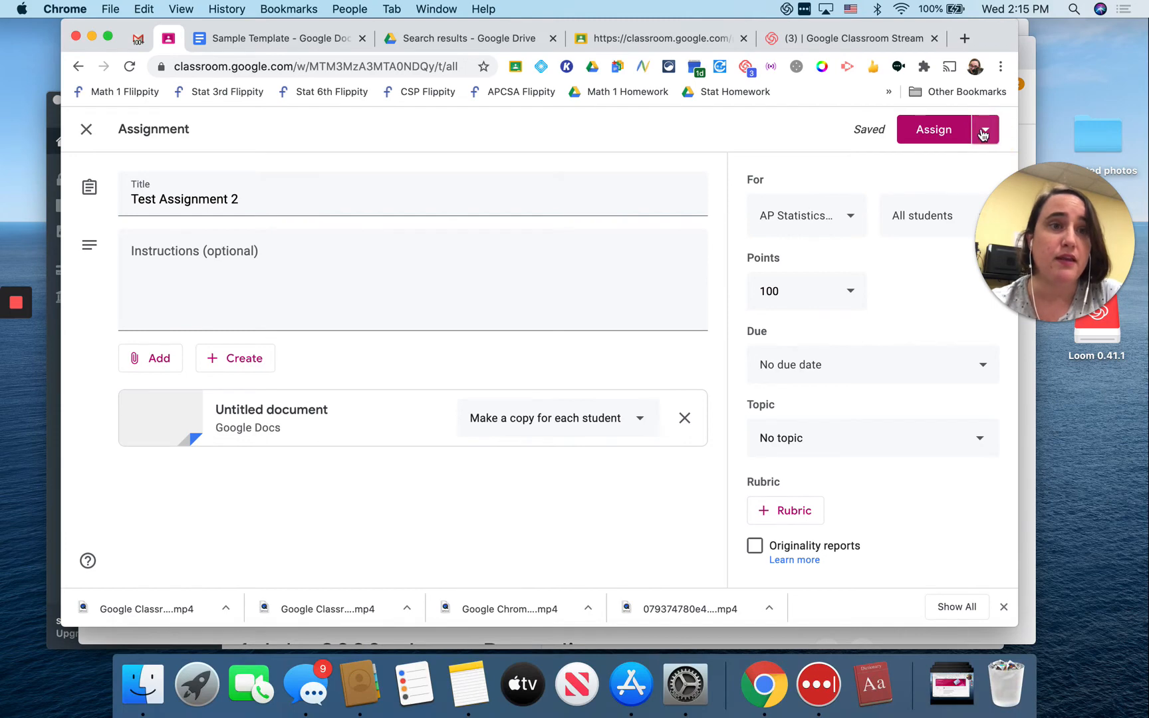
left_click(989, 135)
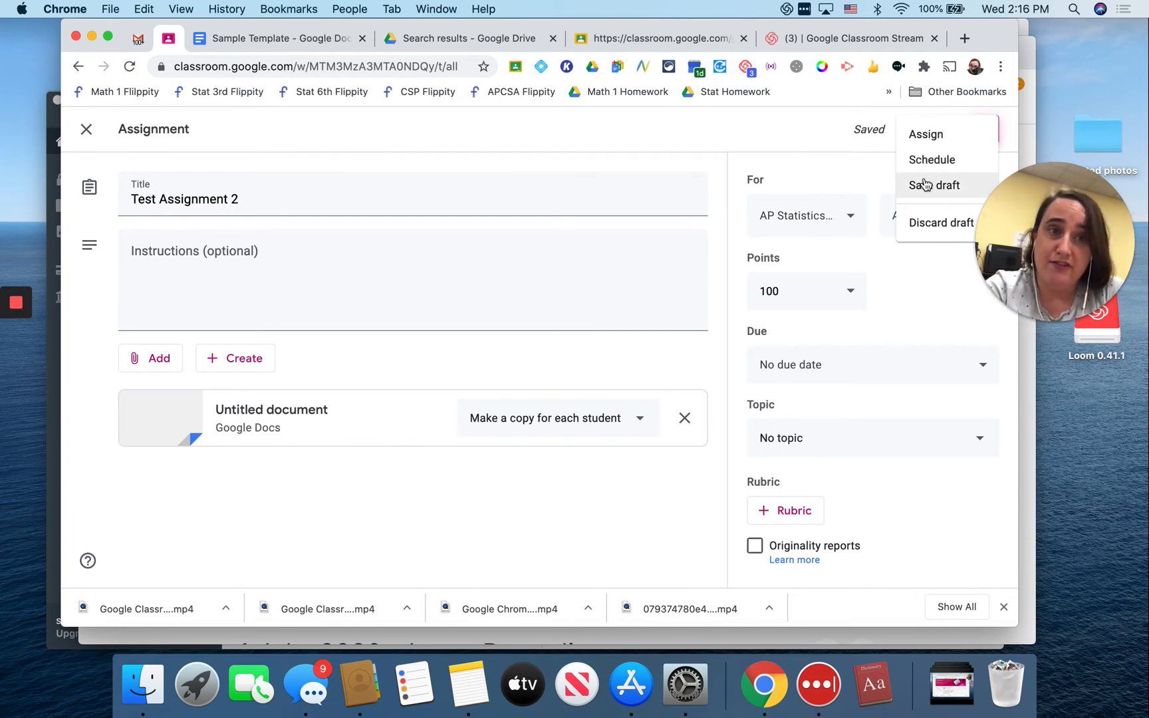
left_click(800, 159)
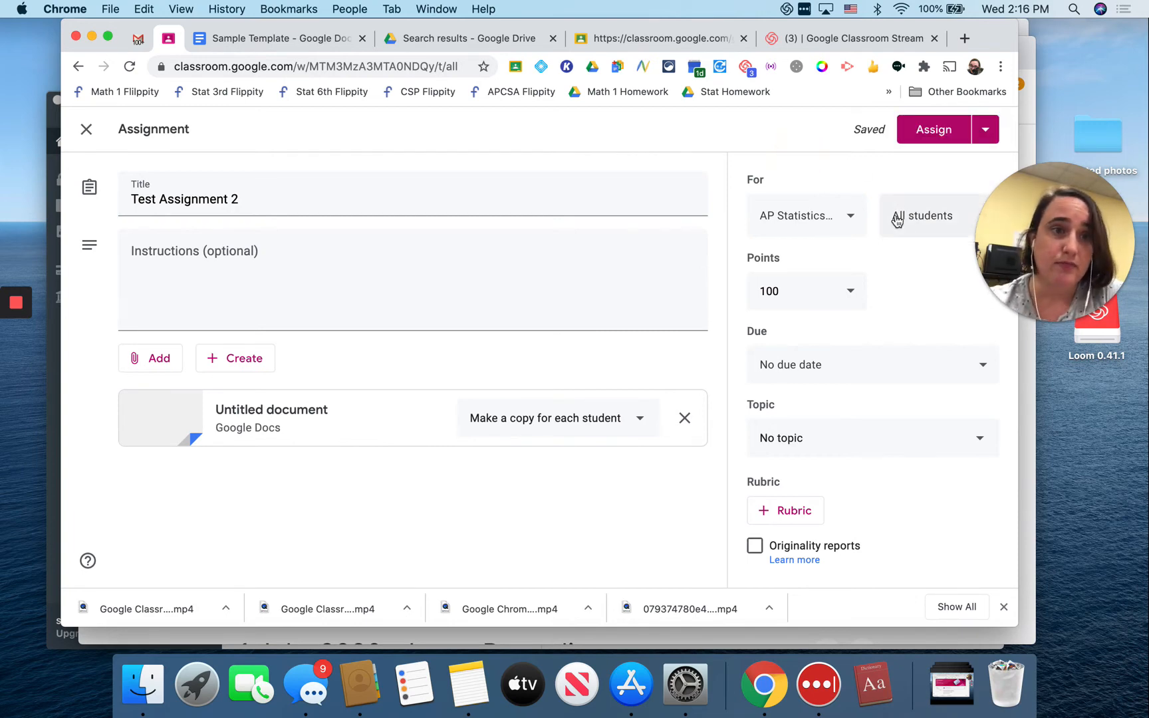
left_click(849, 221)
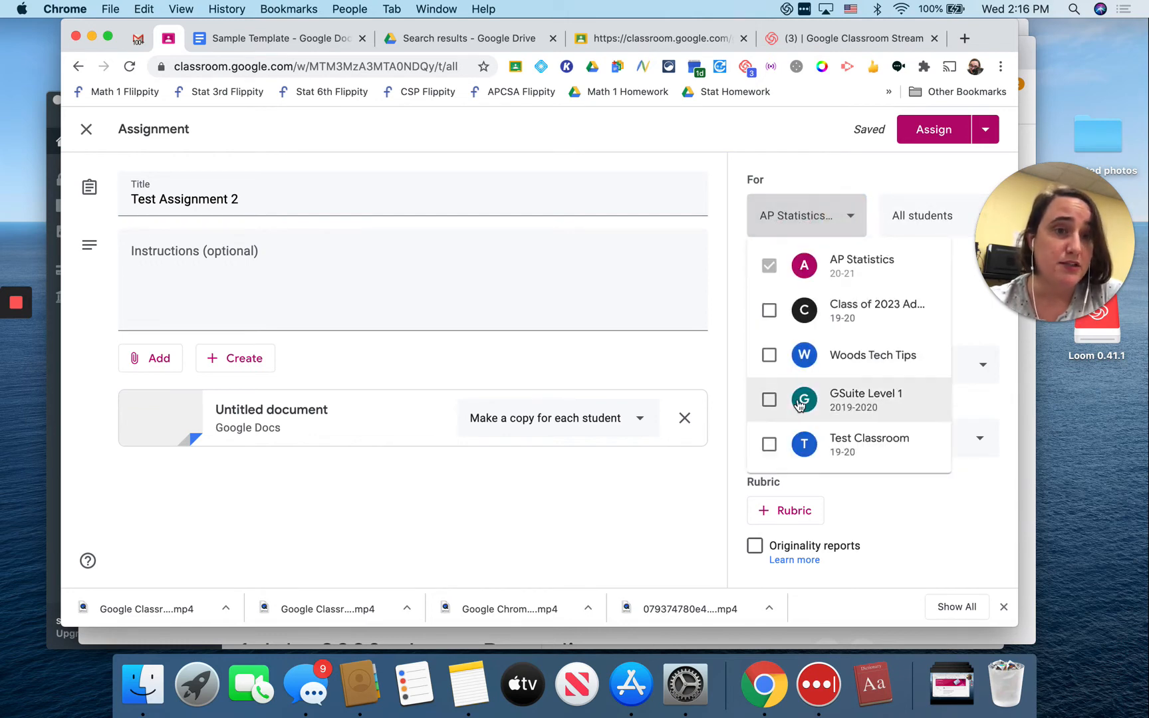
left_click(899, 503)
left_click(927, 215)
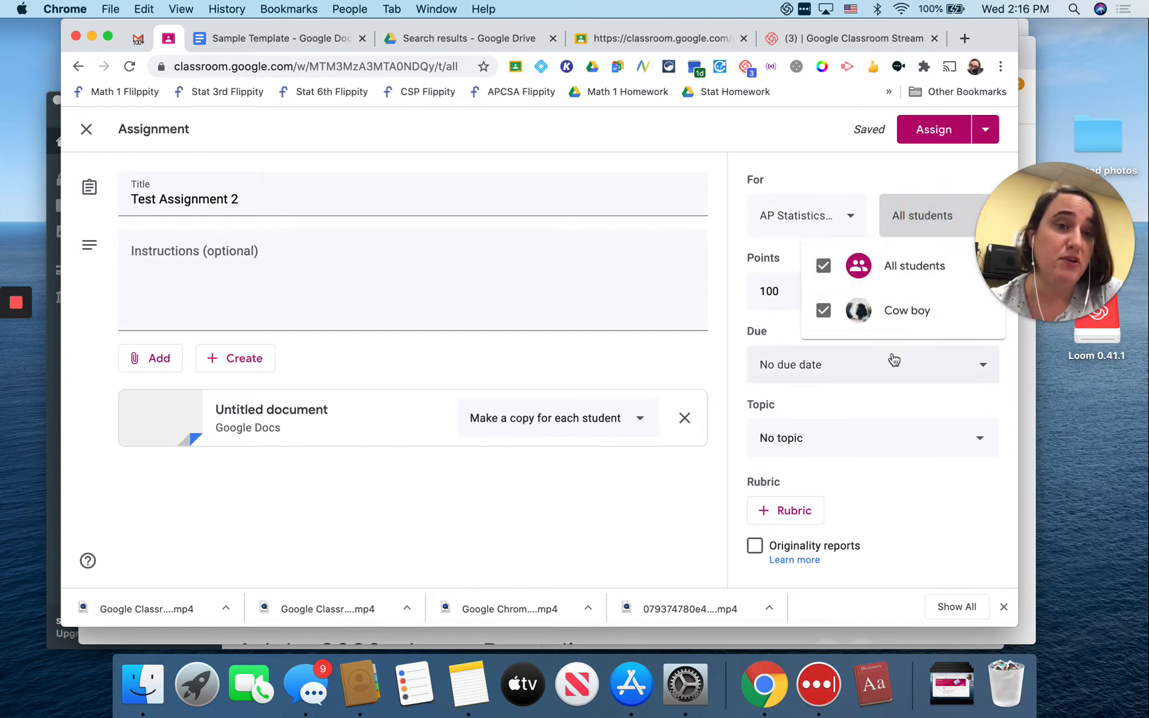
left_click(931, 489)
Set the assignment's points to 10
left_click(851, 292)
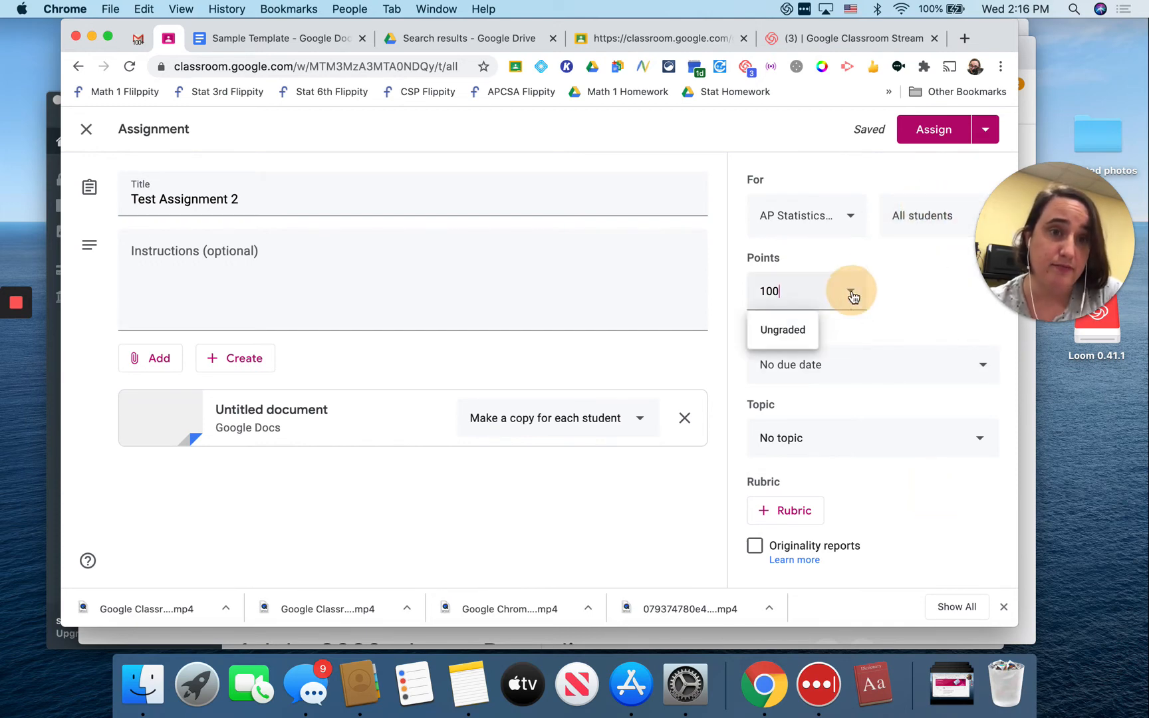
left_click(798, 324)
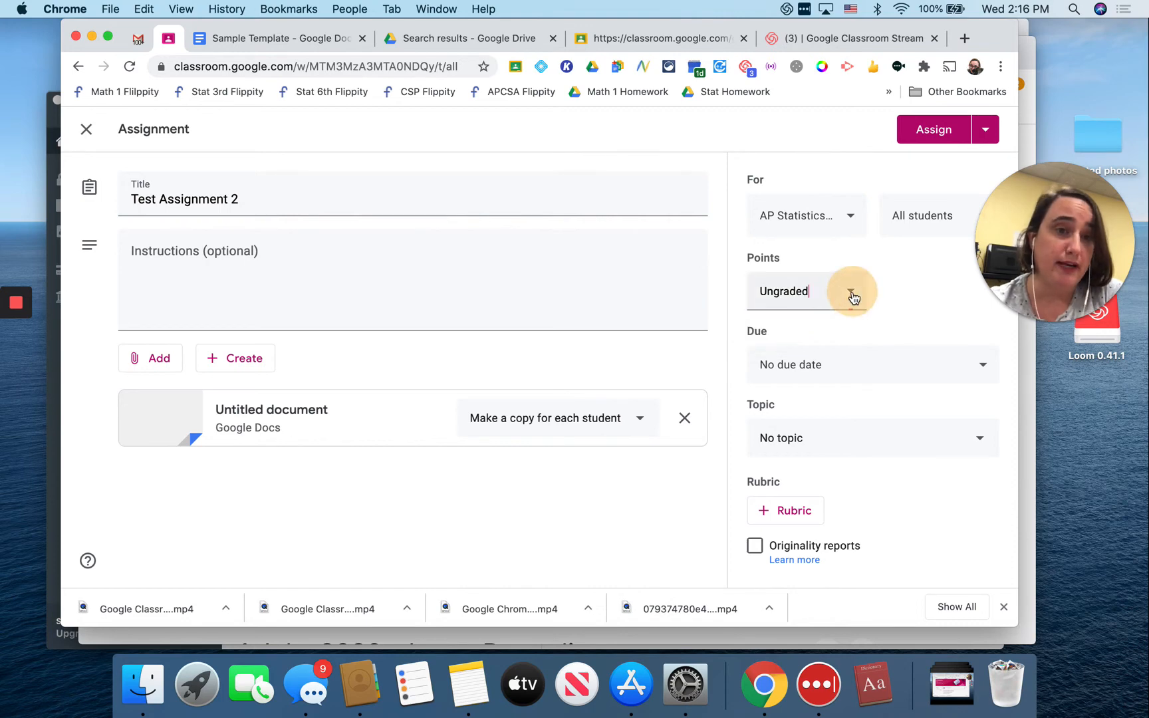
type("10")
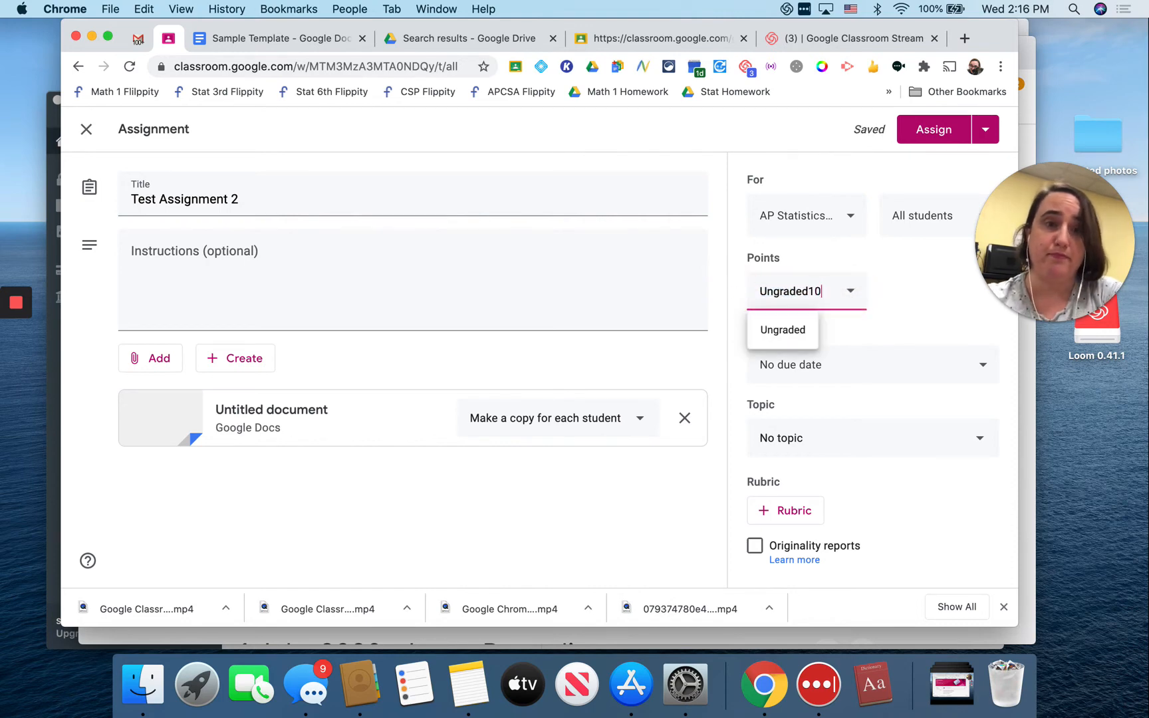
left_click(851, 293)
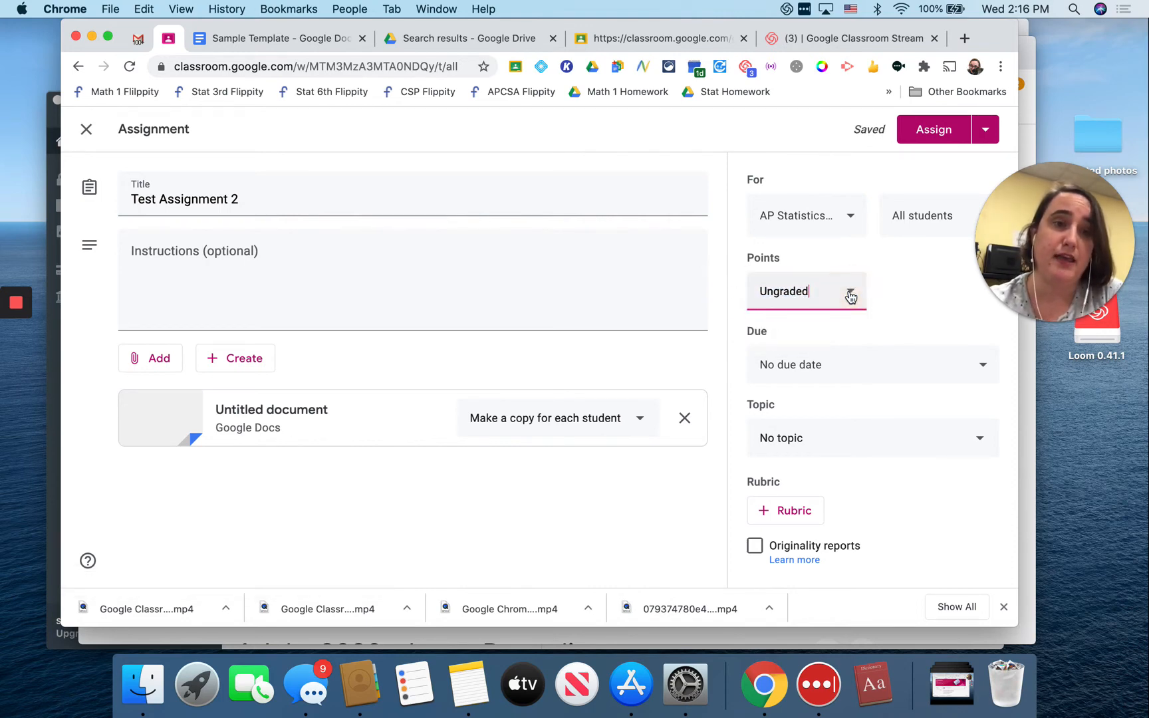
double_click(810, 290)
key("BackSpace")
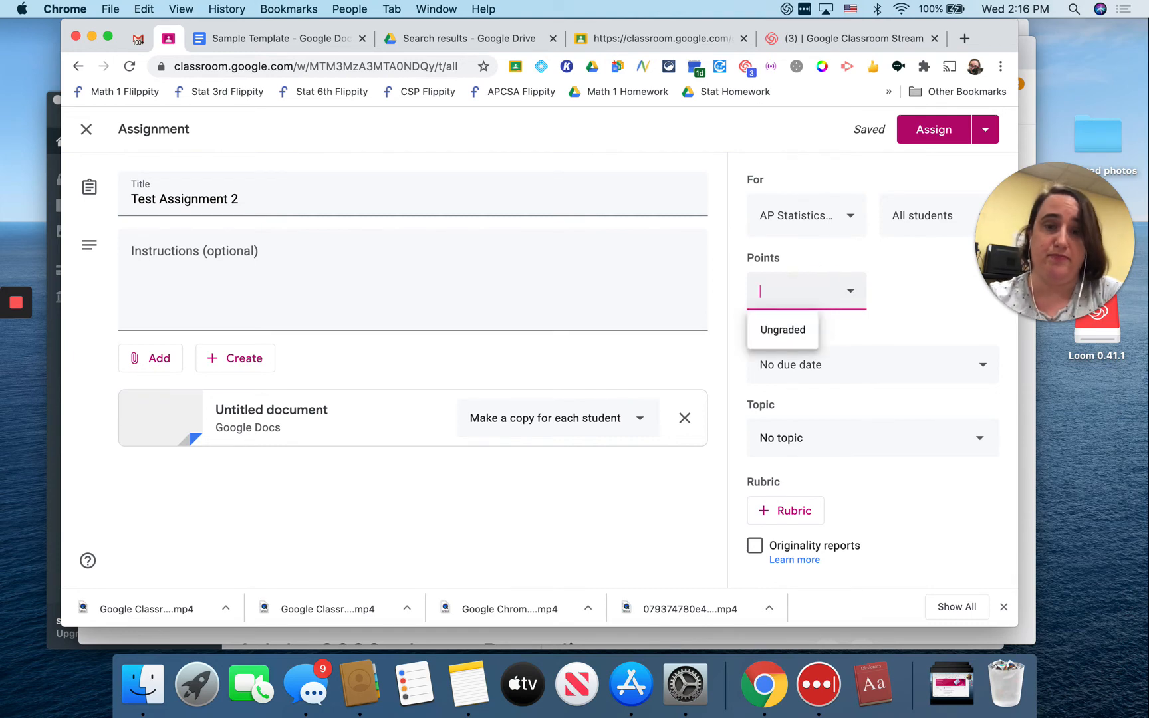
type("10")
left_click(928, 313)
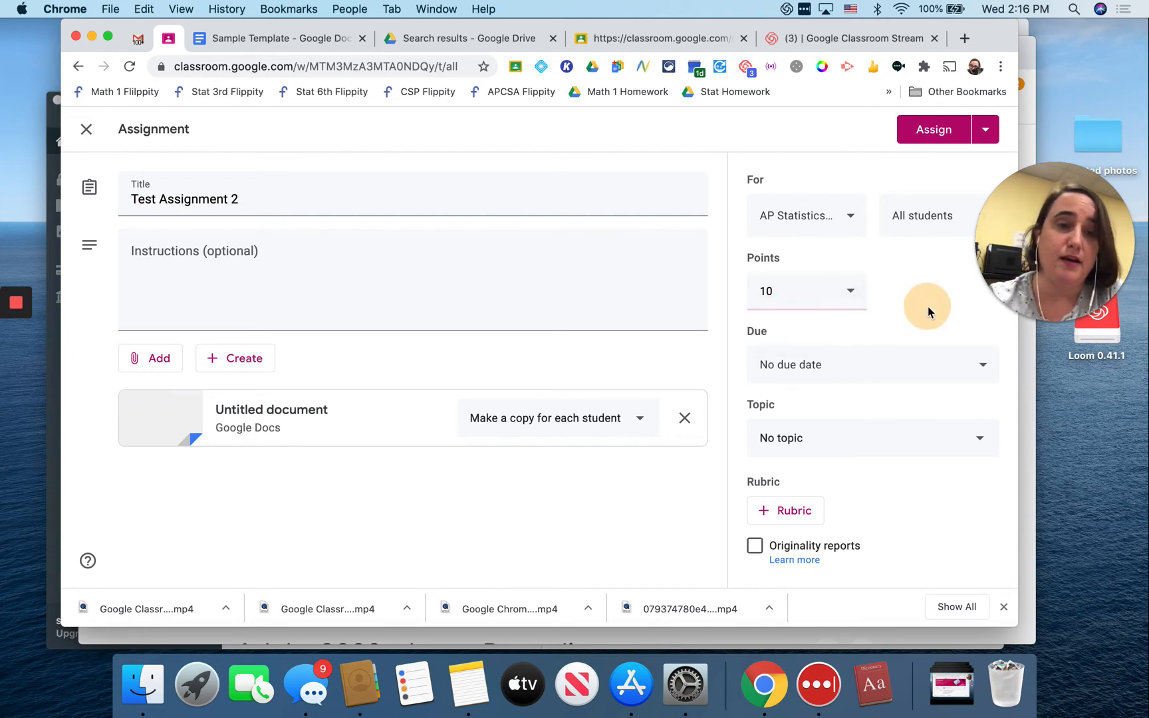
Set the assignment's due date to Jul 9, 2020 at 11:59 PM
left_click(924, 375)
left_click(848, 436)
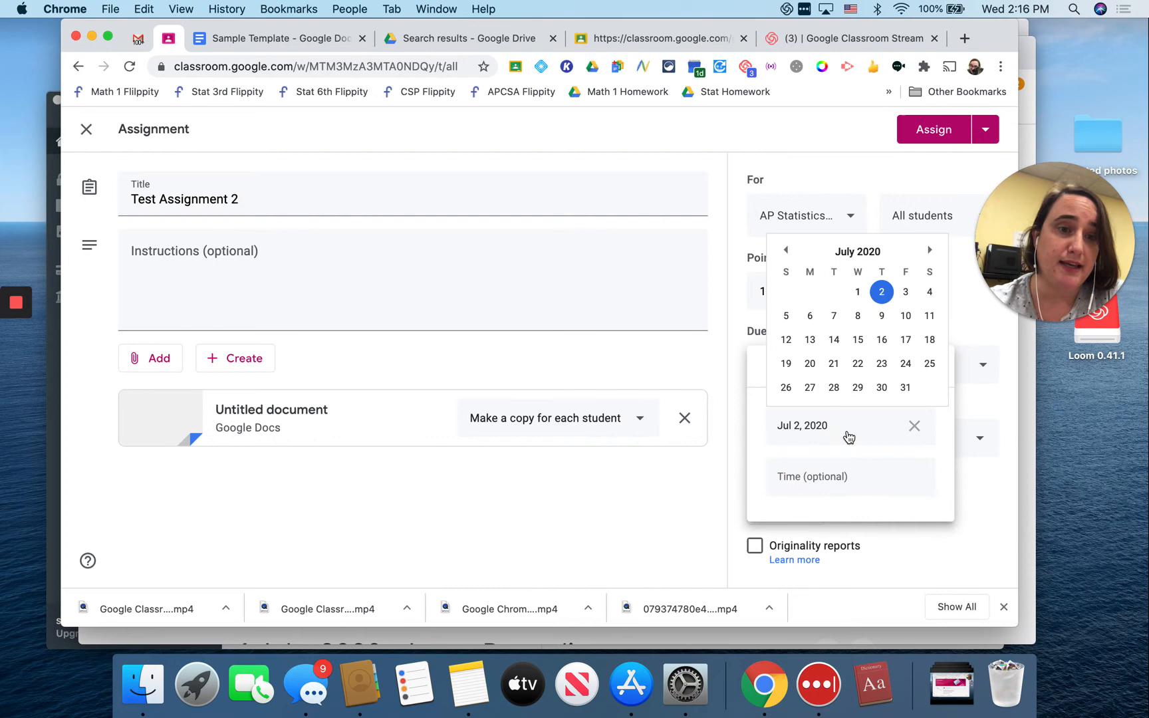
left_click(882, 315)
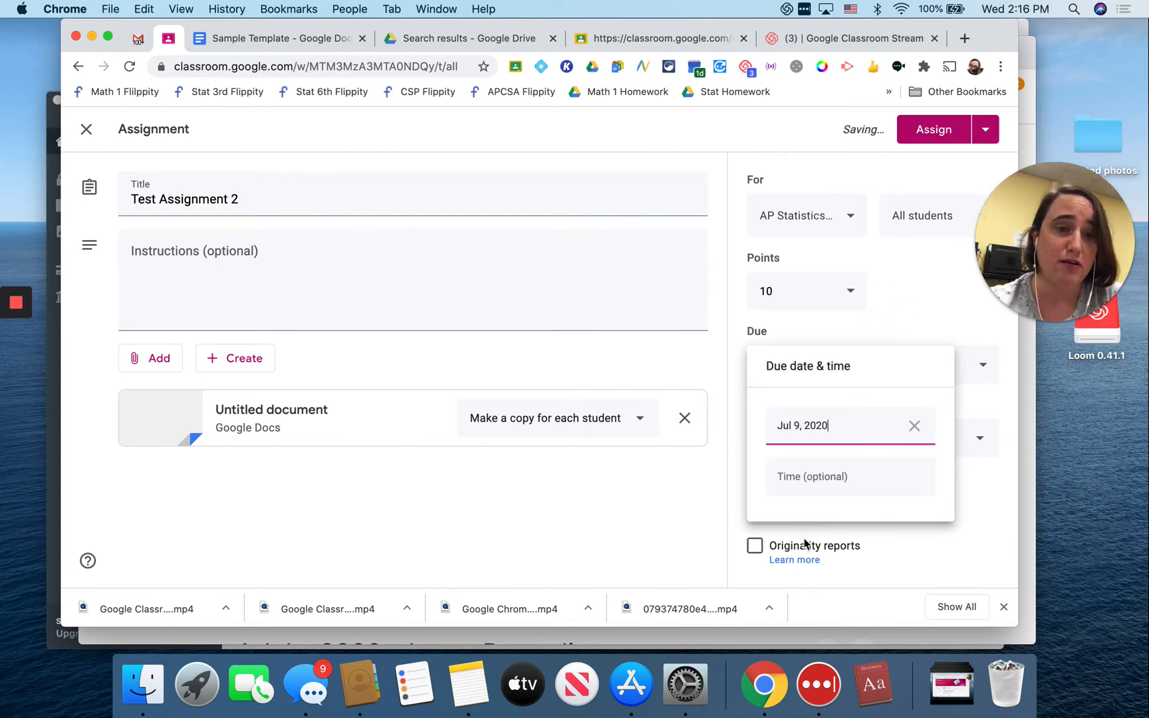
left_click(825, 482)
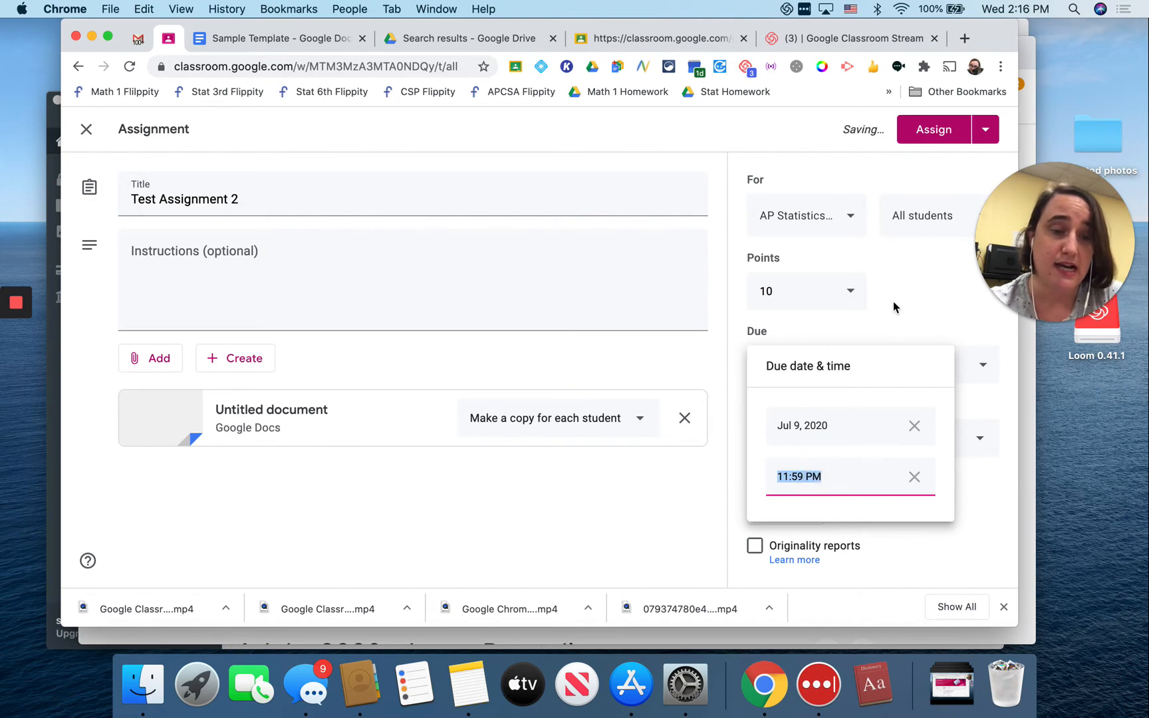
left_click(905, 273)
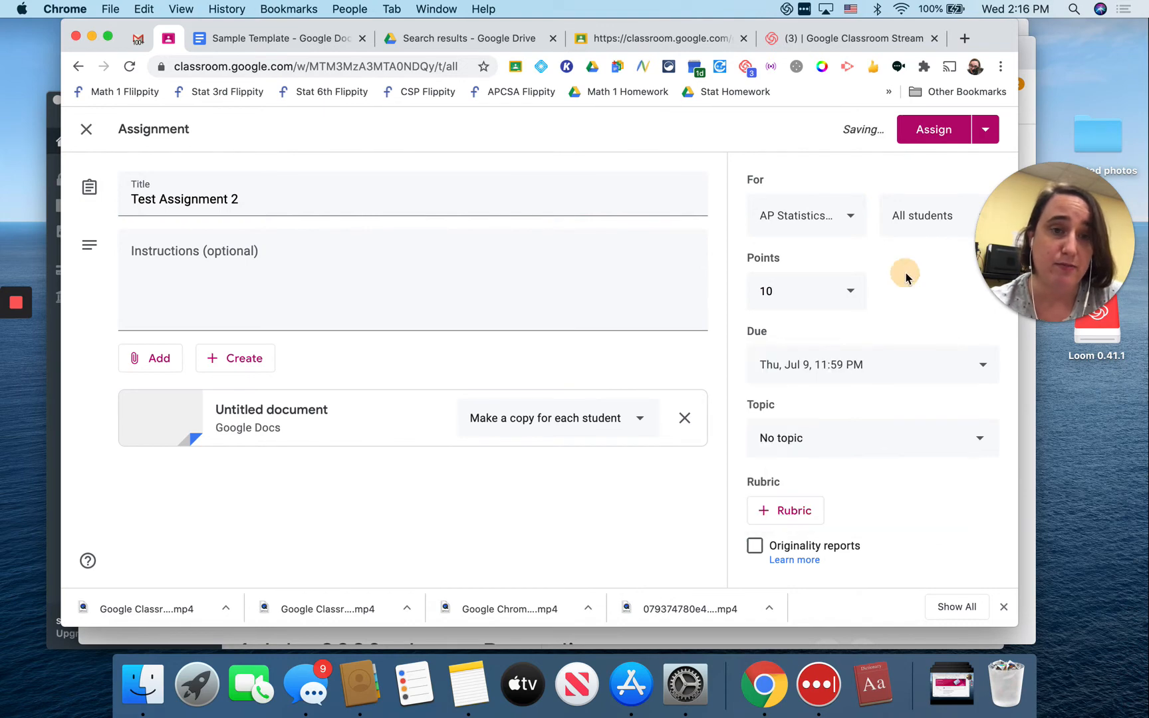
File the assignment under the Week 1 topic
left_click(909, 441)
left_click(824, 511)
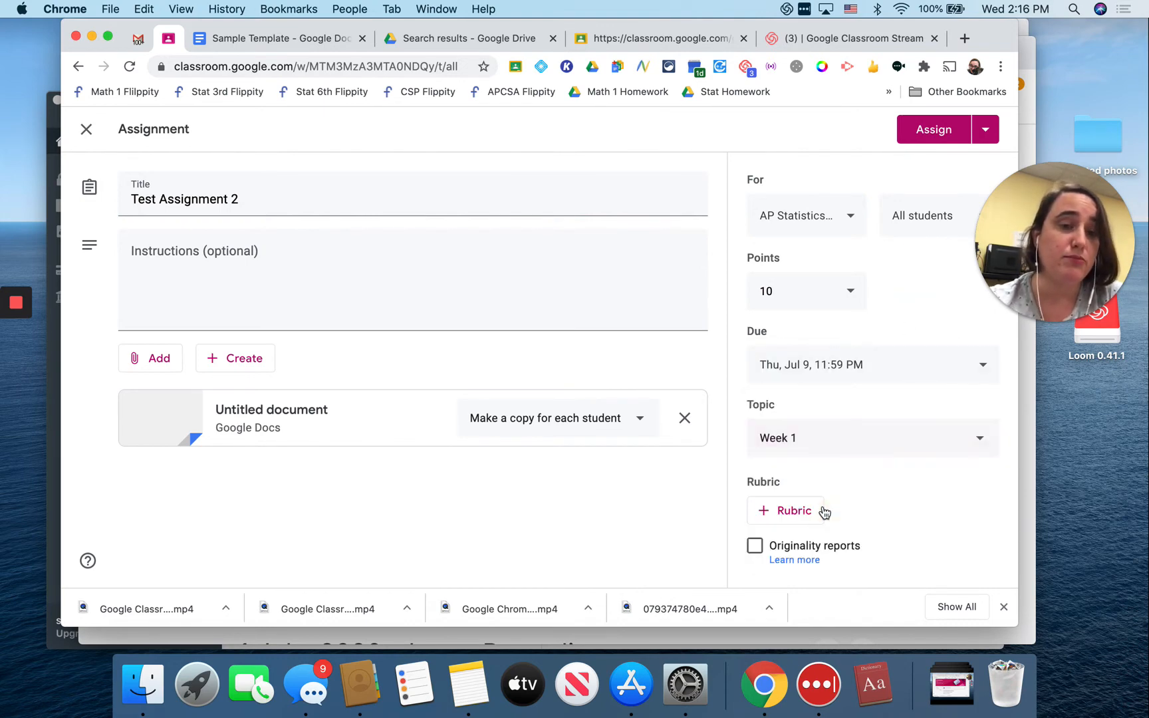
left_click(815, 436)
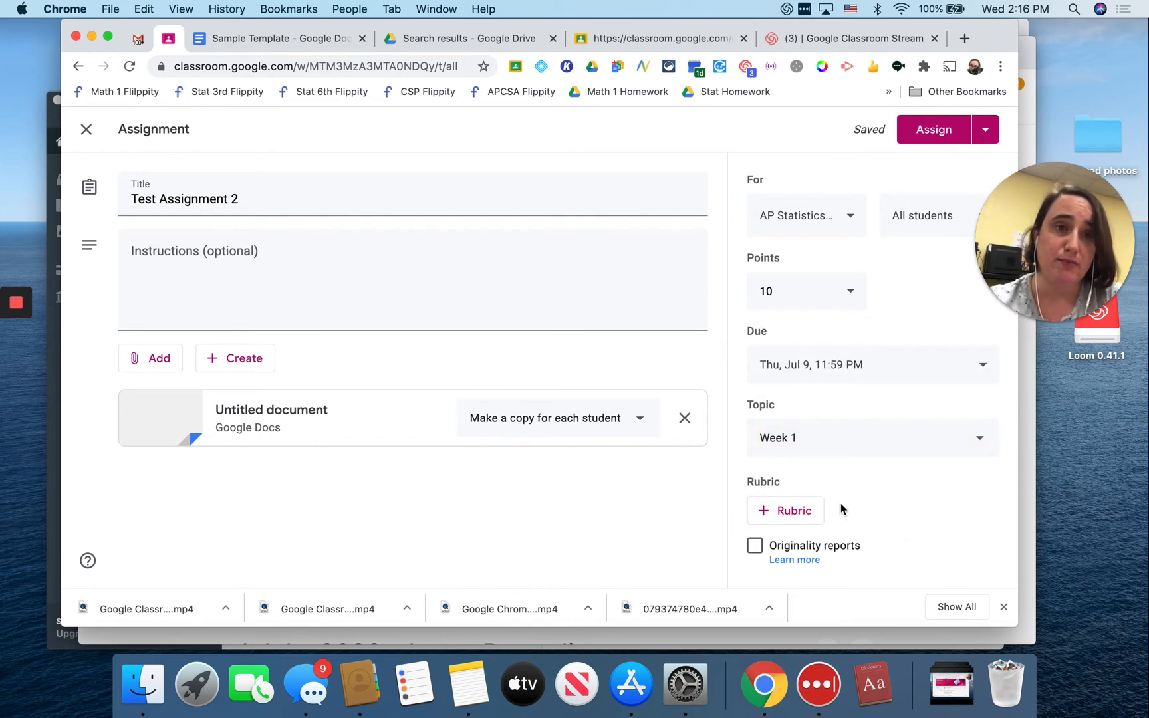
Look over the options for adding a rubric and assign Test Assignment 2 without one
left_click(788, 518)
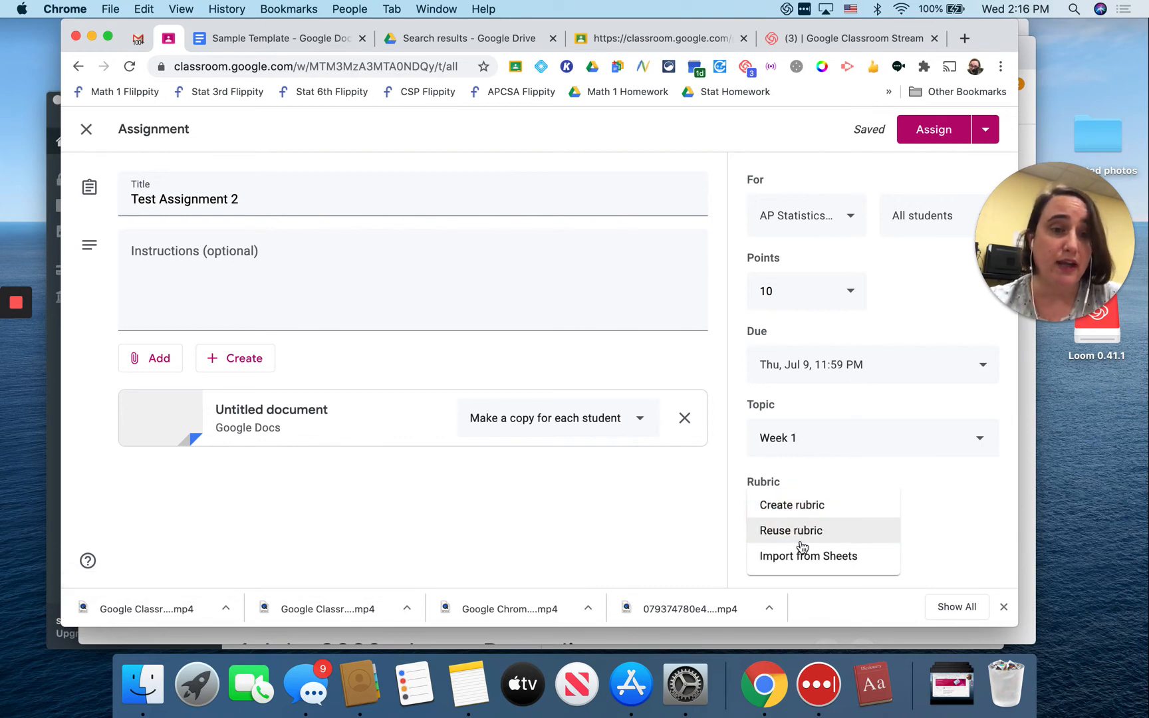
left_click(652, 530)
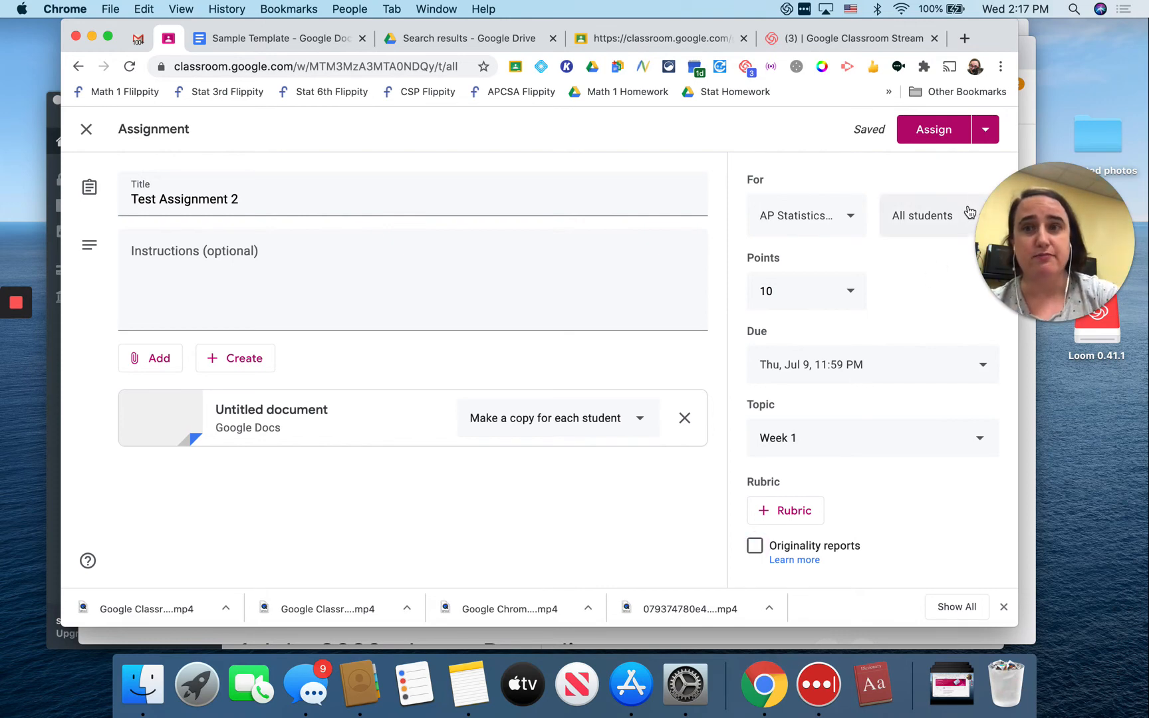
left_click(933, 129)
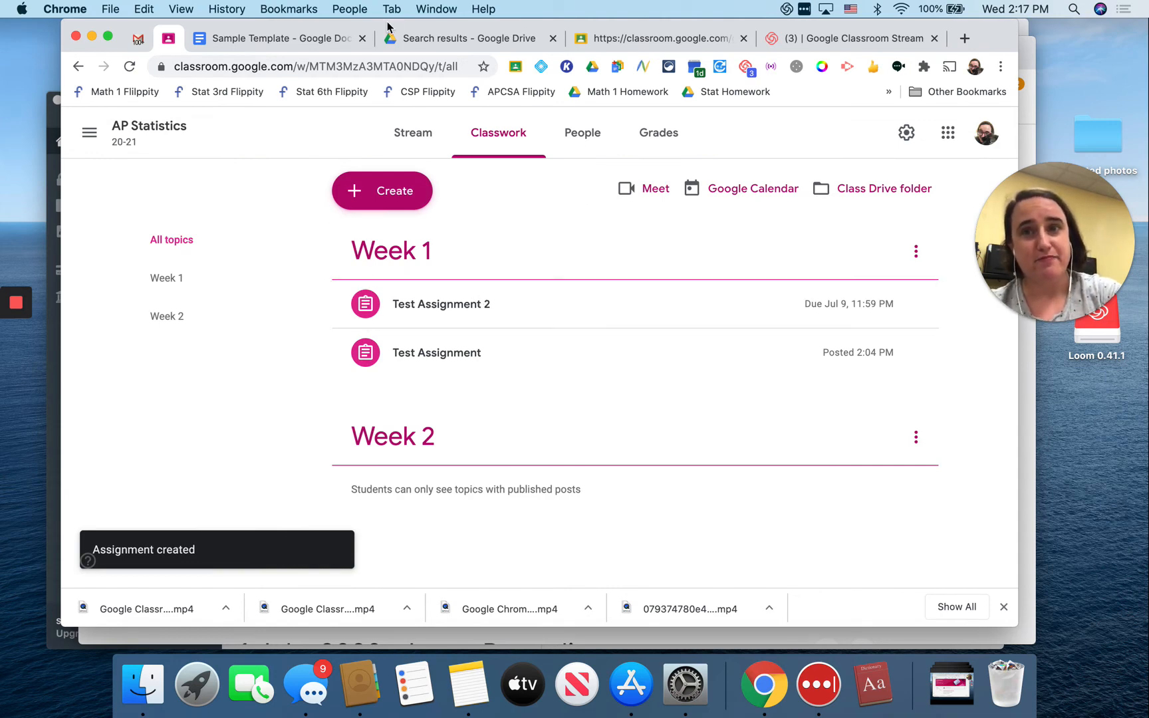
Switch to the student's browser profile and view the AP Statistics classwork
left_click(365, 9)
left_click(365, 41)
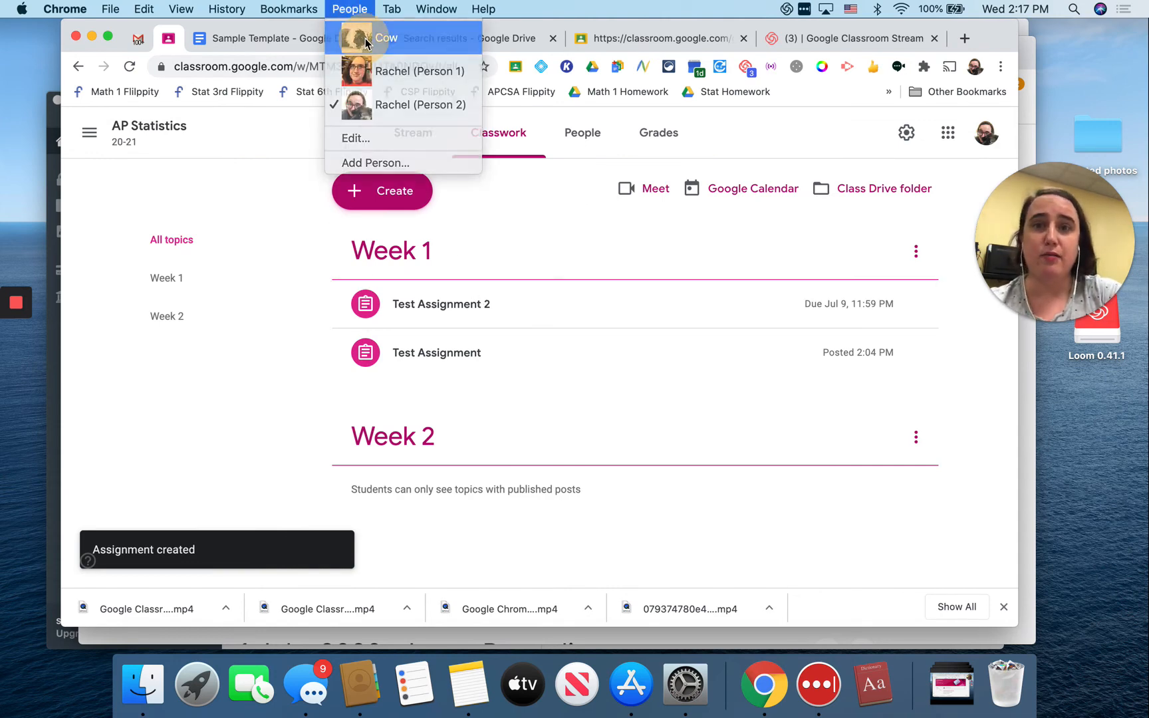
left_click(399, 55)
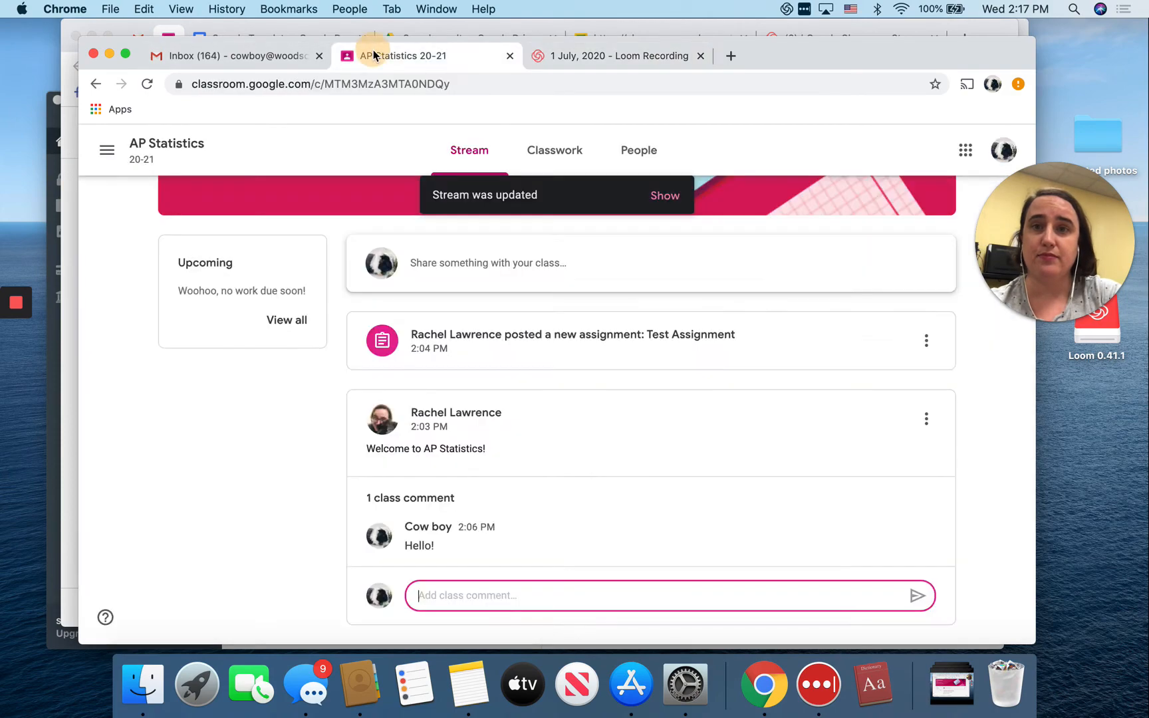
scroll(495, 425, "up", 3)
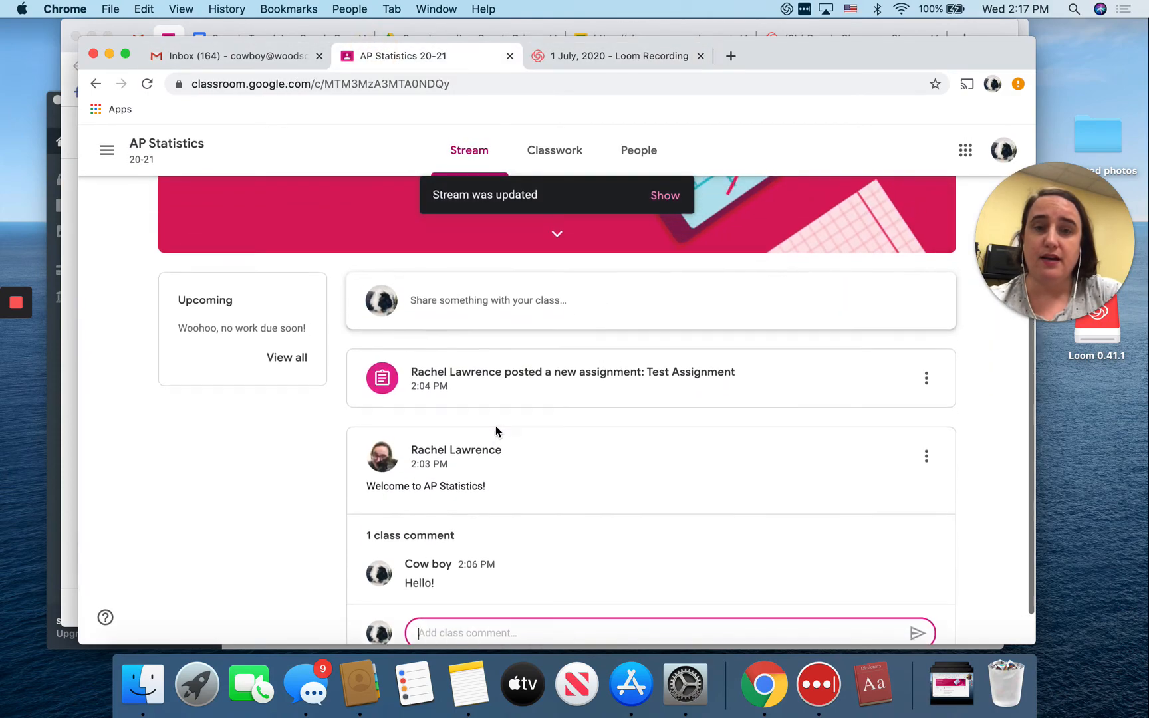
left_click(553, 169)
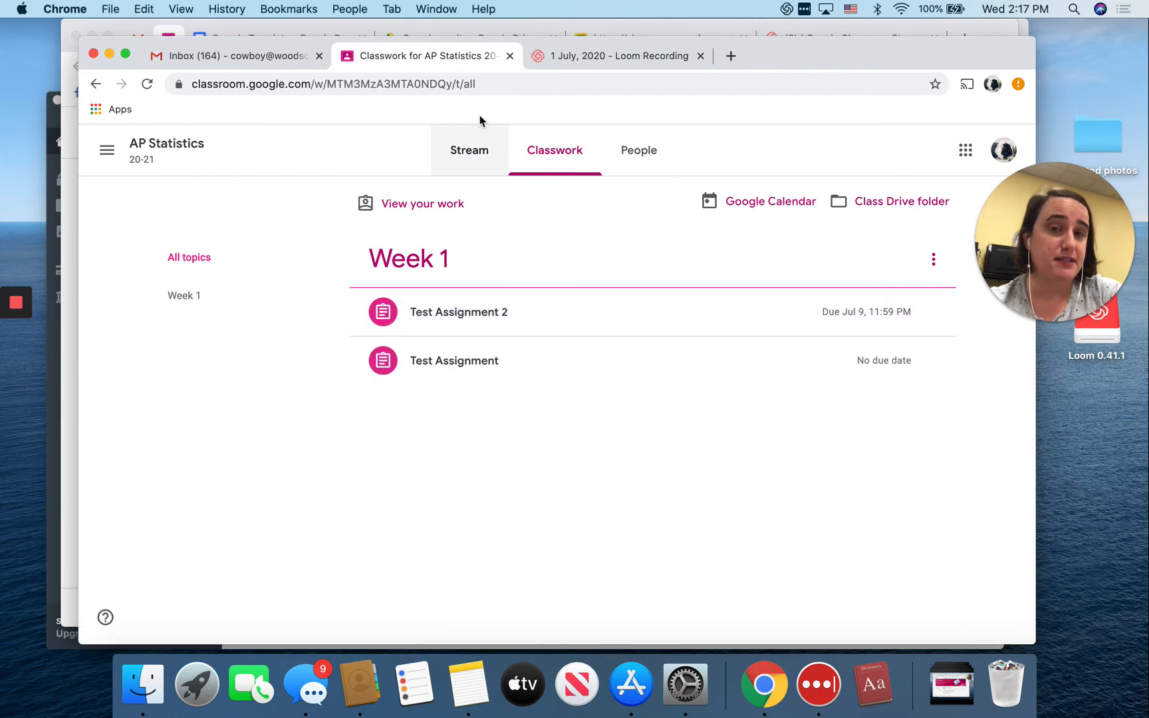
Load the updated posts in the student's class stream and look through them
left_click(470, 153)
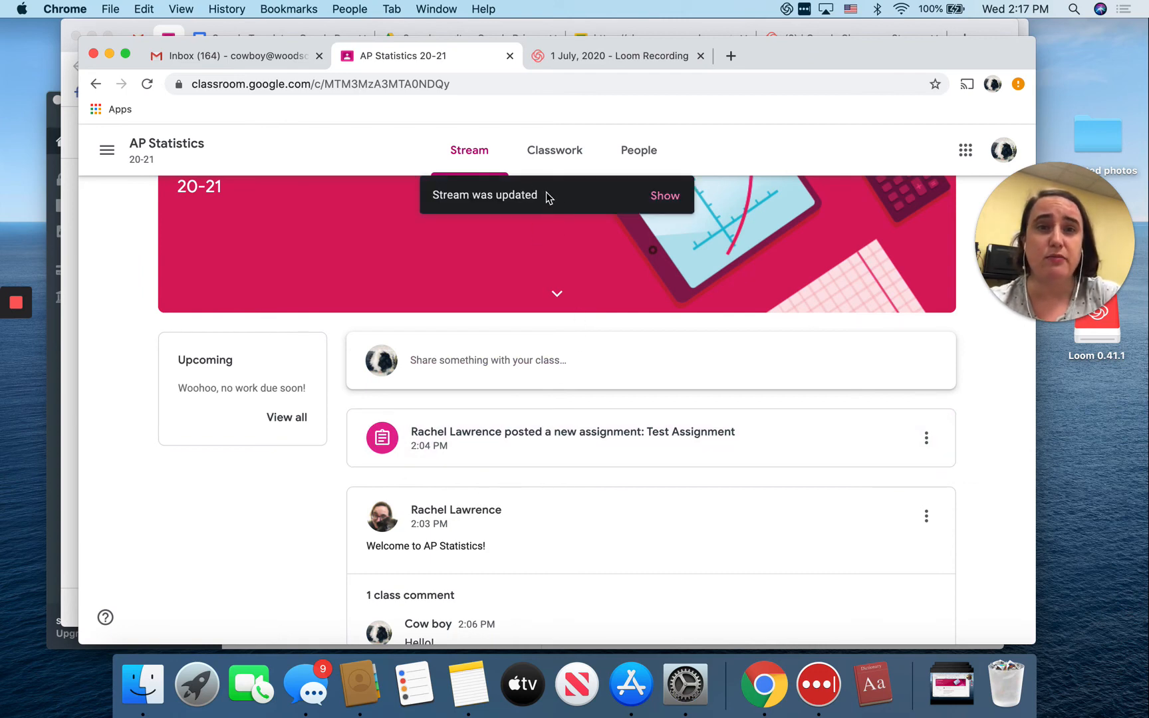
left_click(665, 196)
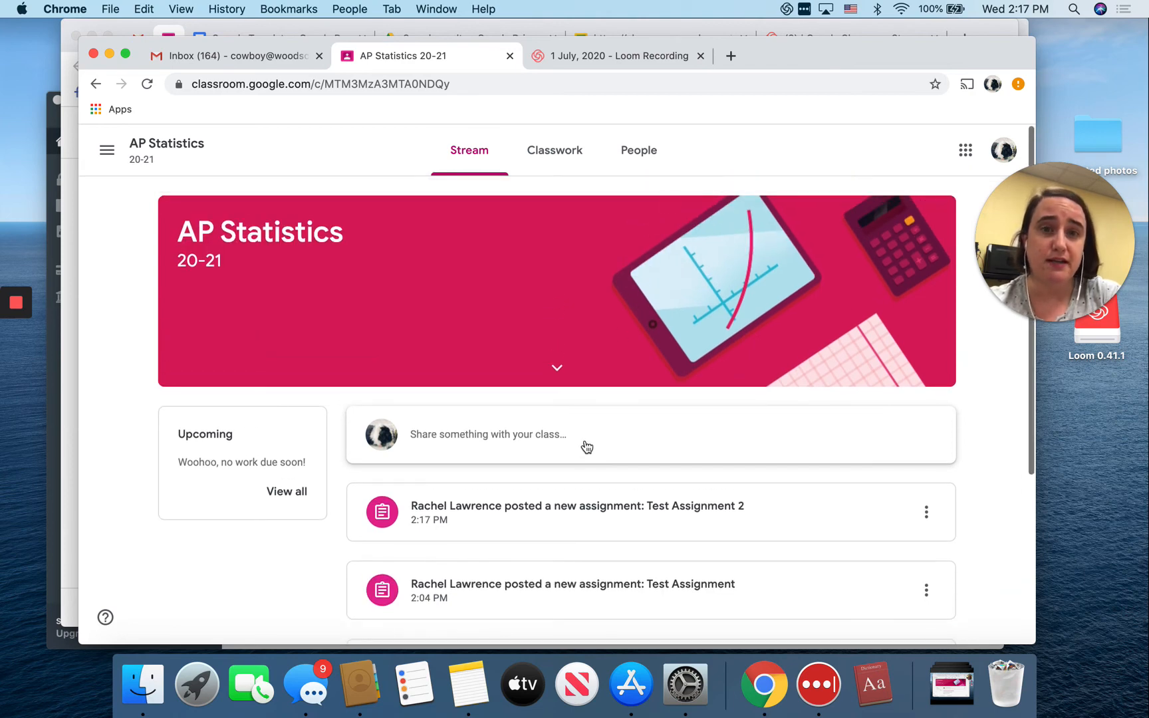
scroll(587, 447, "down", 2)
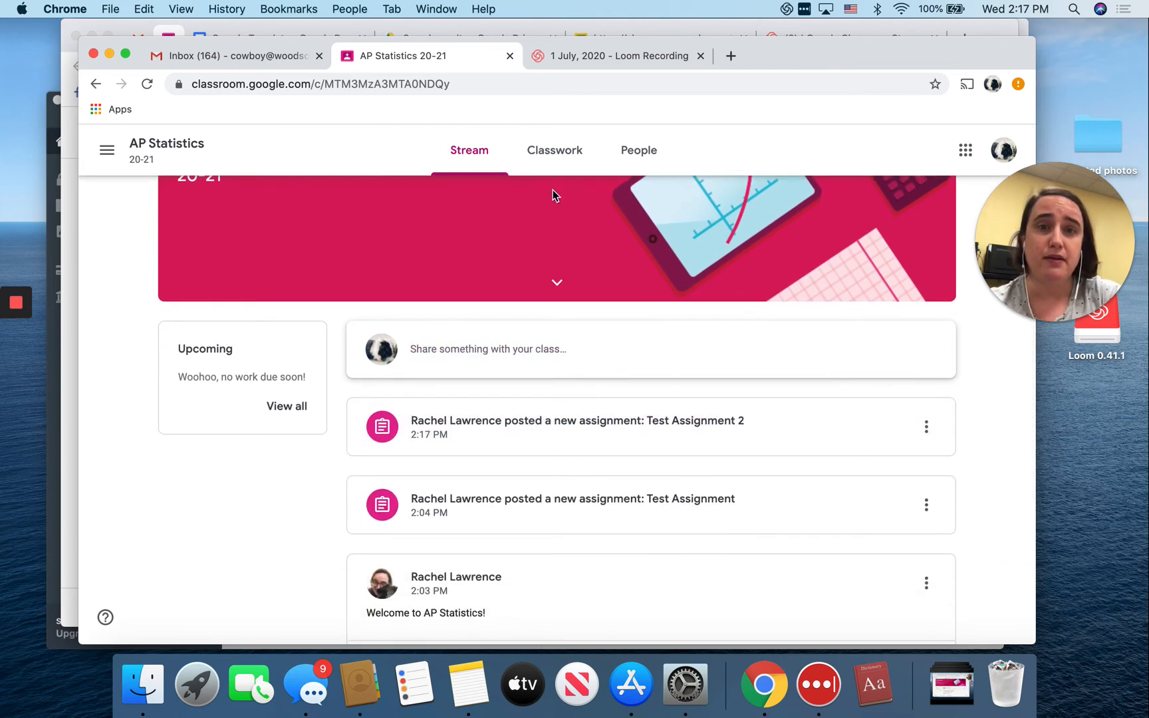
Open the student's own copy of the Test Assignment 2 document, review its questions and return to the classwork
left_click(545, 159)
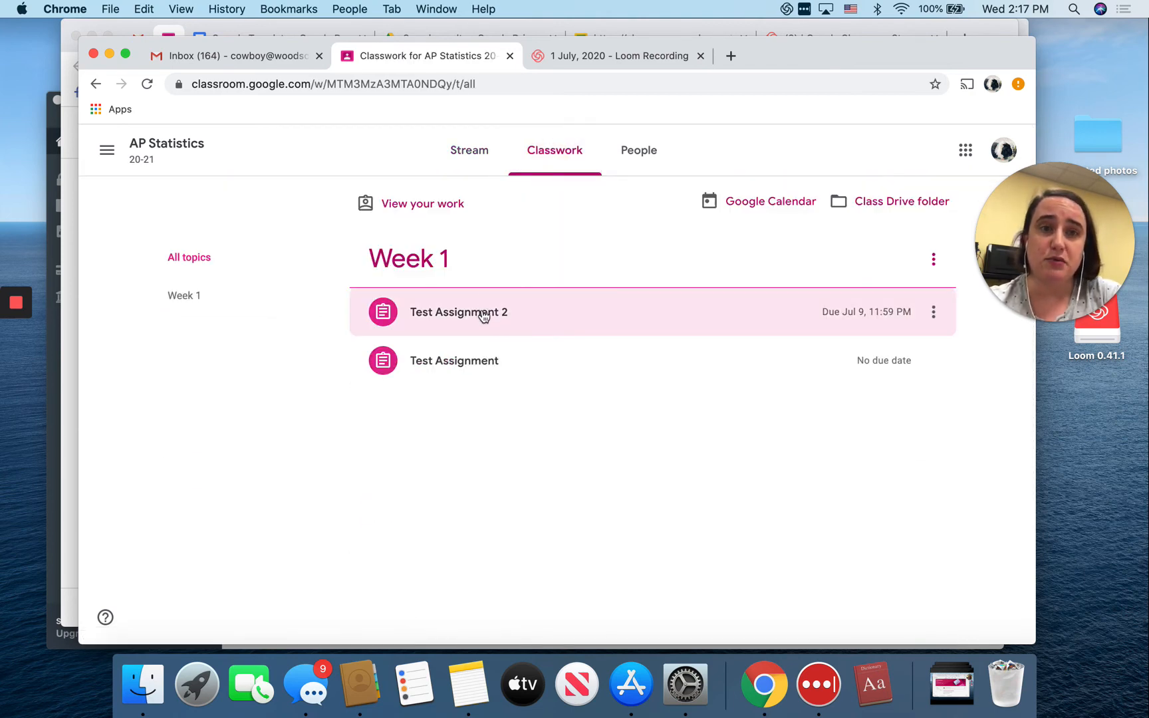
left_click(484, 316)
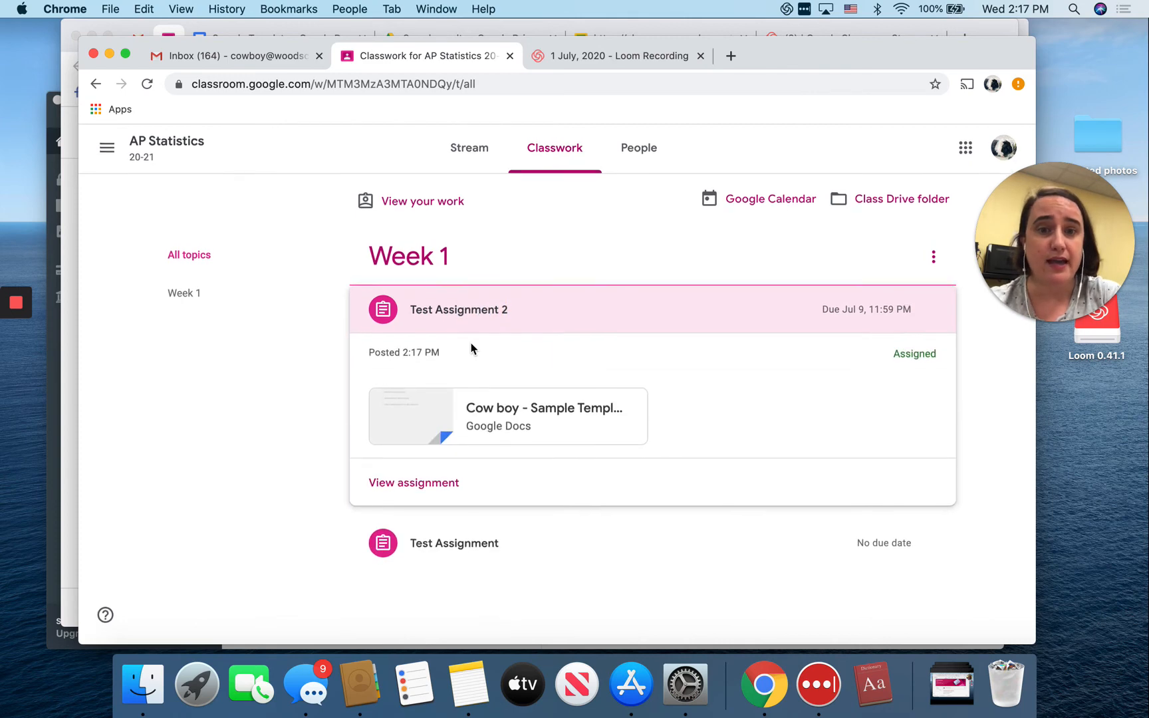
left_click(537, 425)
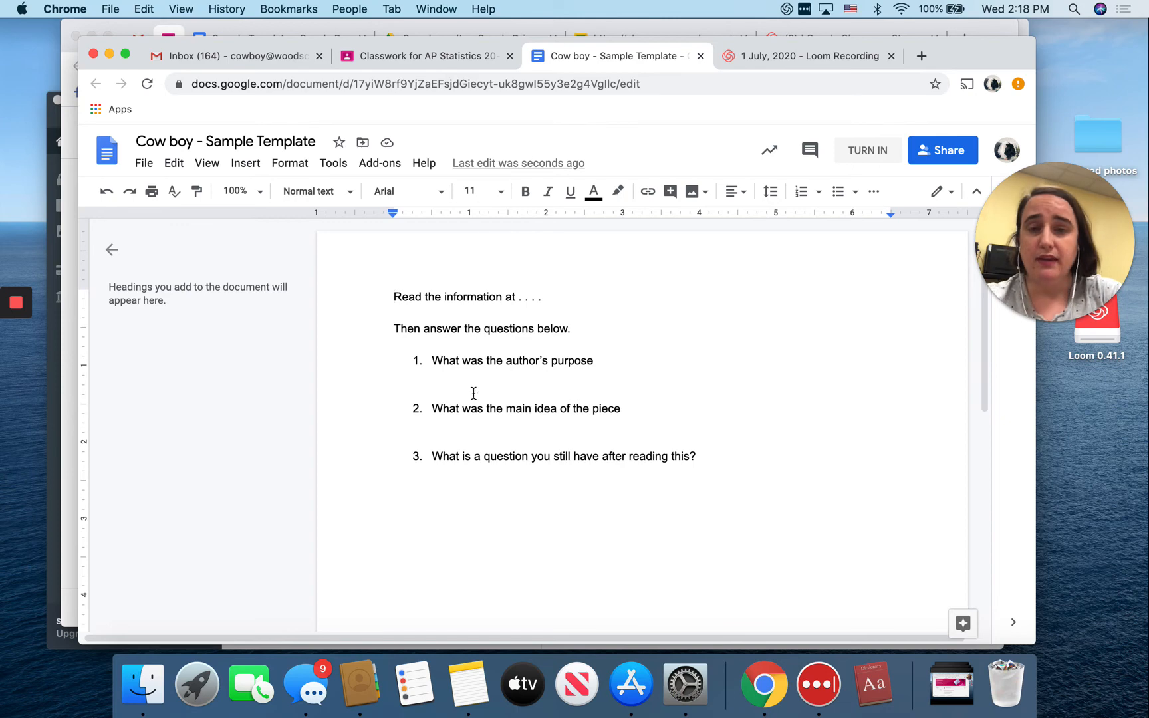
left_click(433, 63)
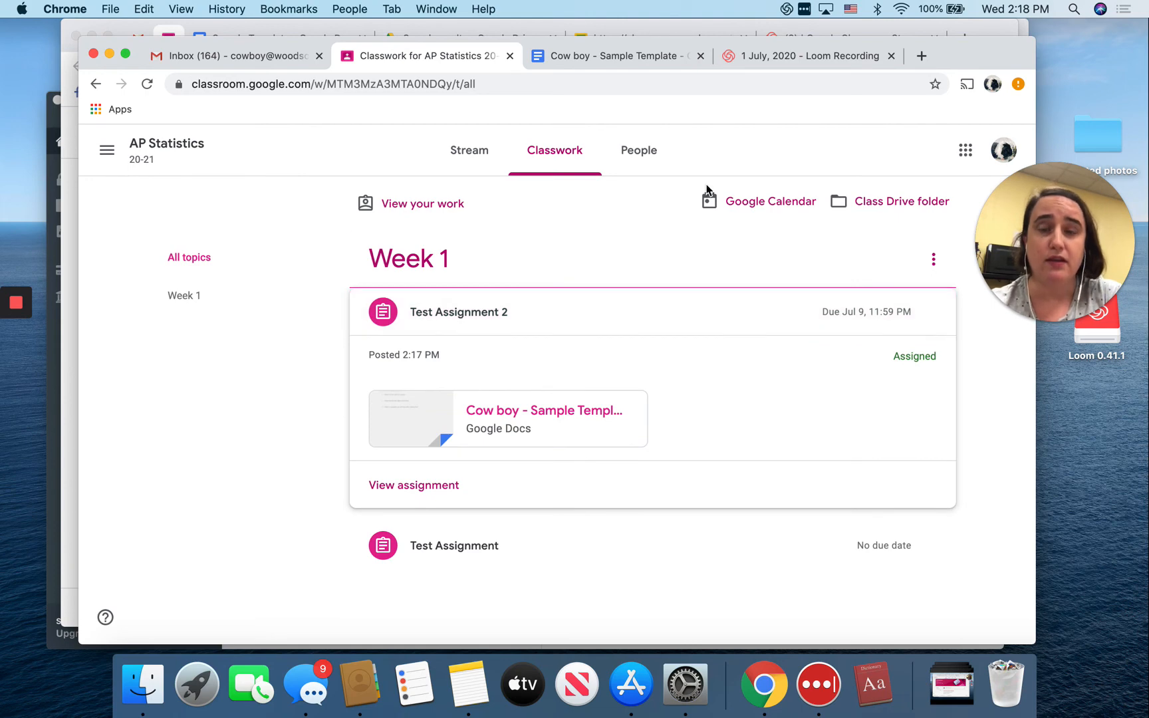
Switch back to the teacher's browser profile and open the AP Statistics class Drive folder
left_click(350, 9)
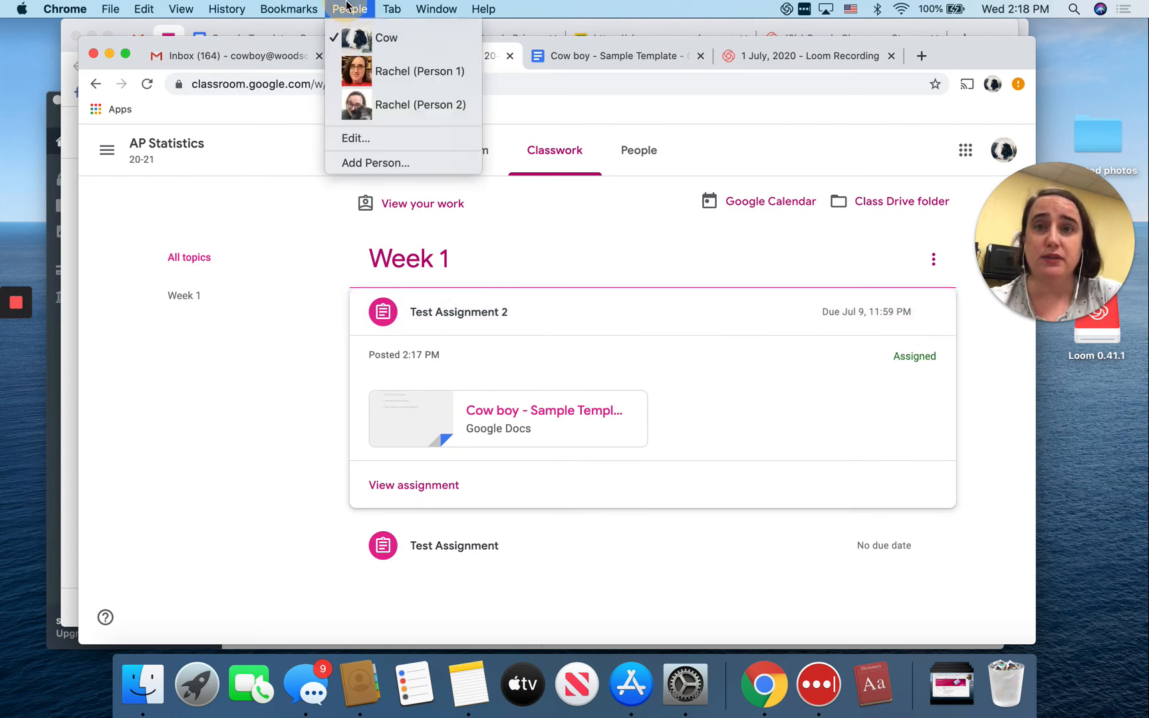
left_click(353, 115)
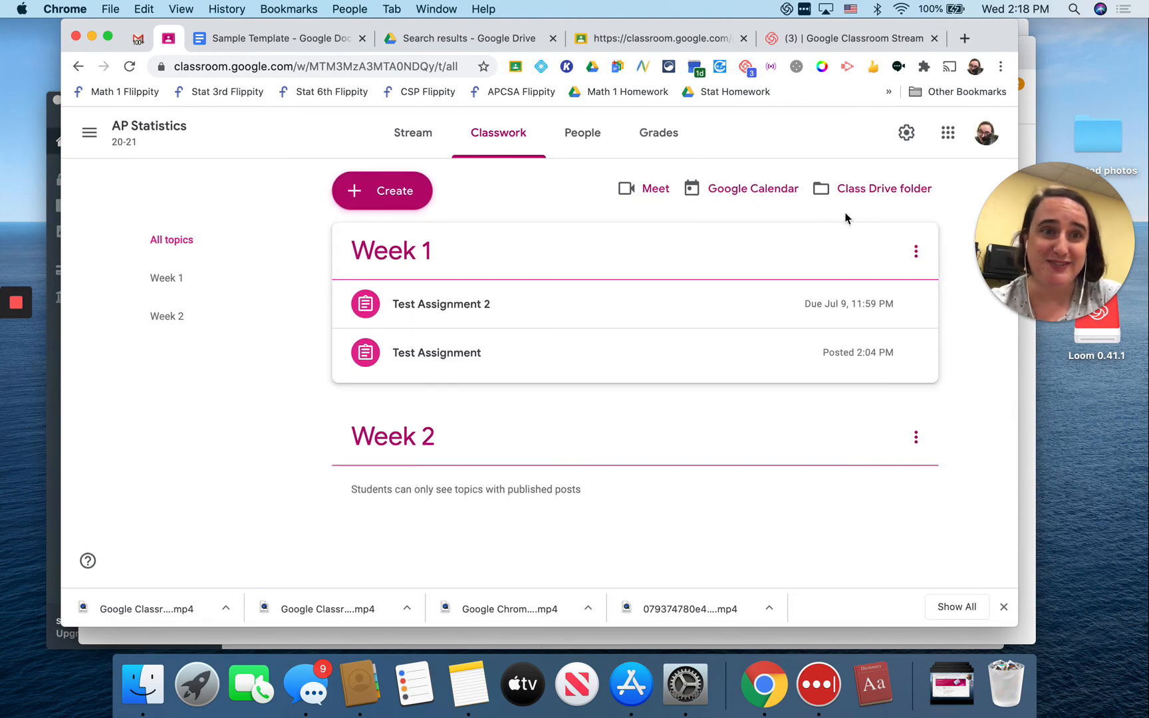
left_click(872, 189)
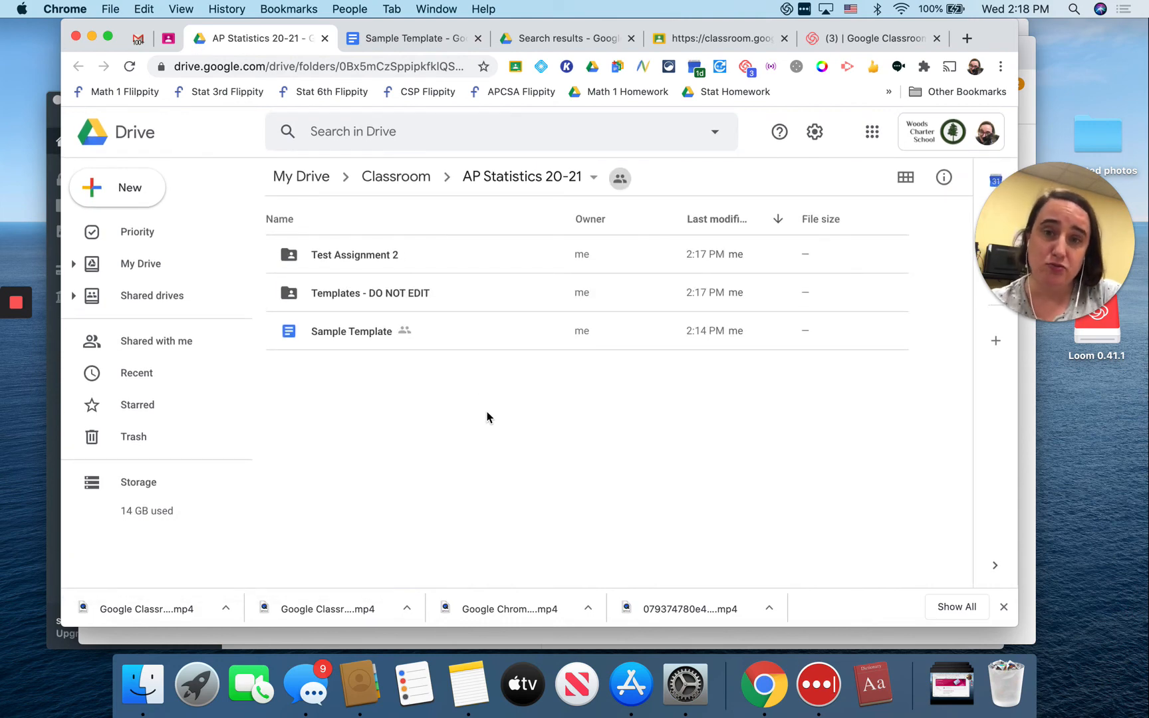
Examine the contents of the "Templates - DO NOT EDIT" folder and return to the AP Statistics 20-21 folder
double_click(343, 293)
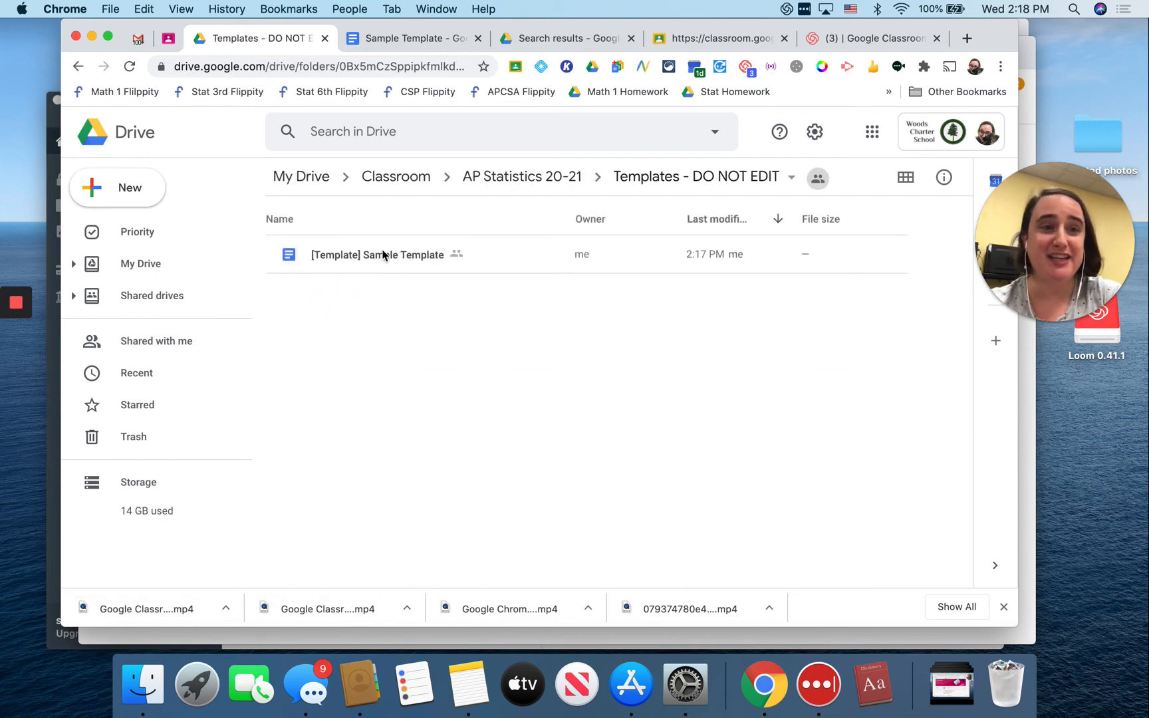
left_click(552, 182)
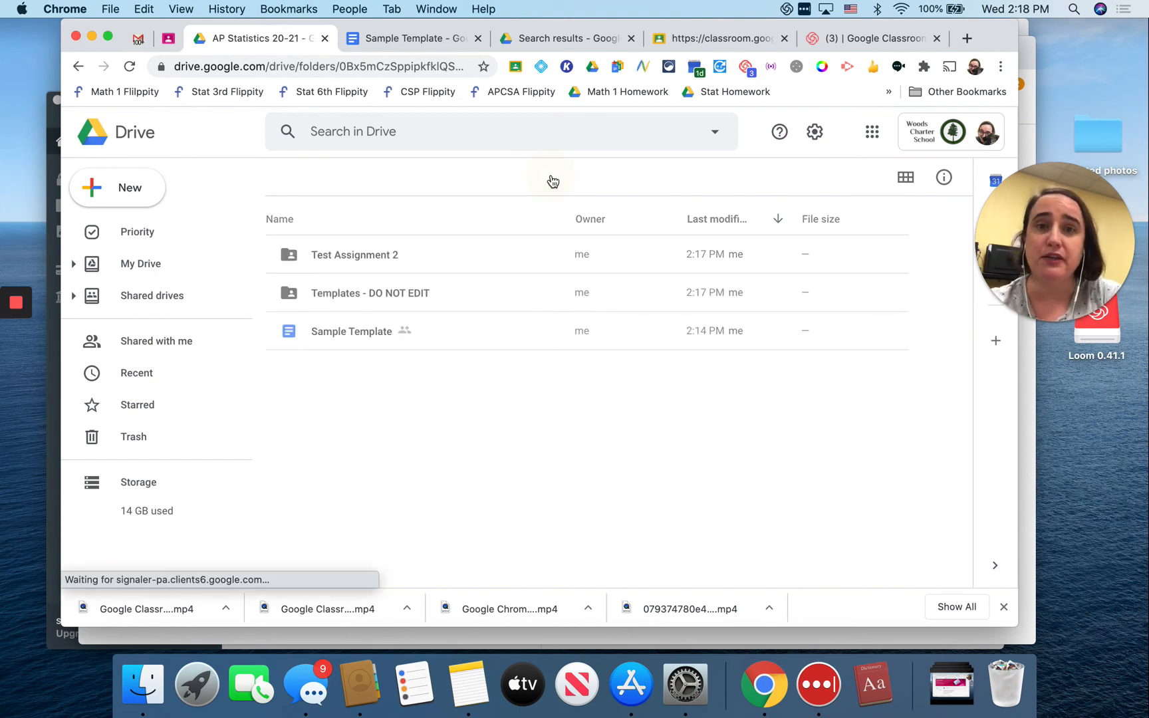
Open the student's Sample Template copy from the Test Assignment 2 folder
left_click(345, 255)
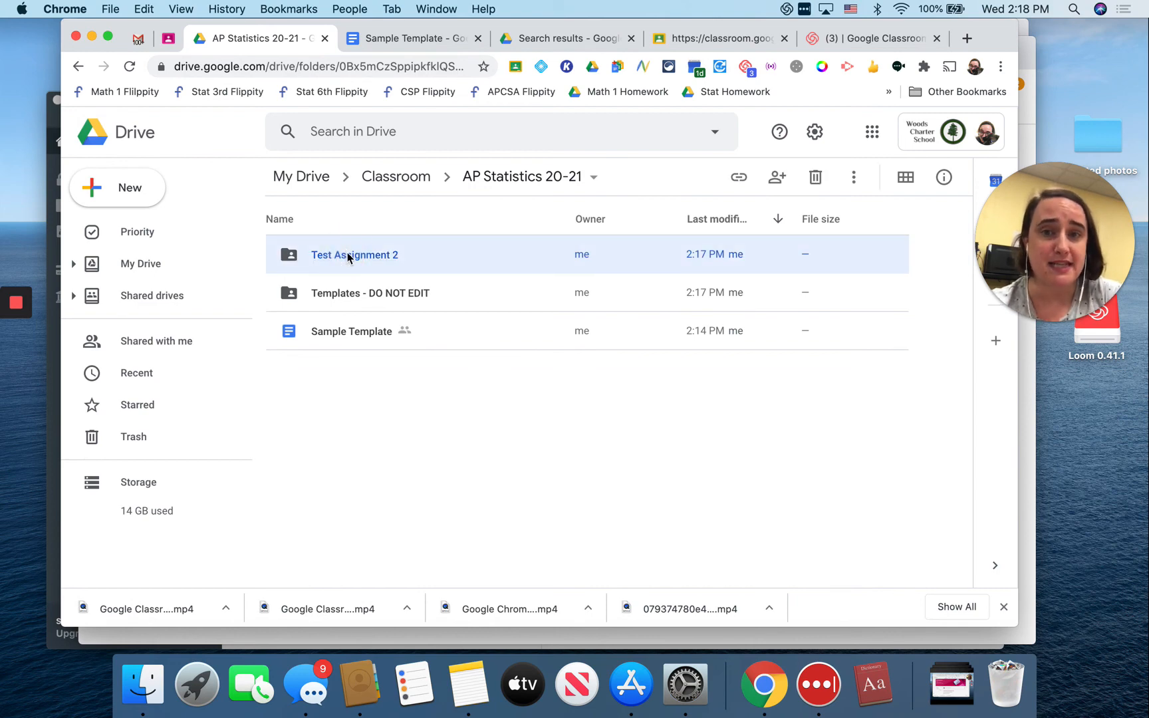
double_click(347, 254)
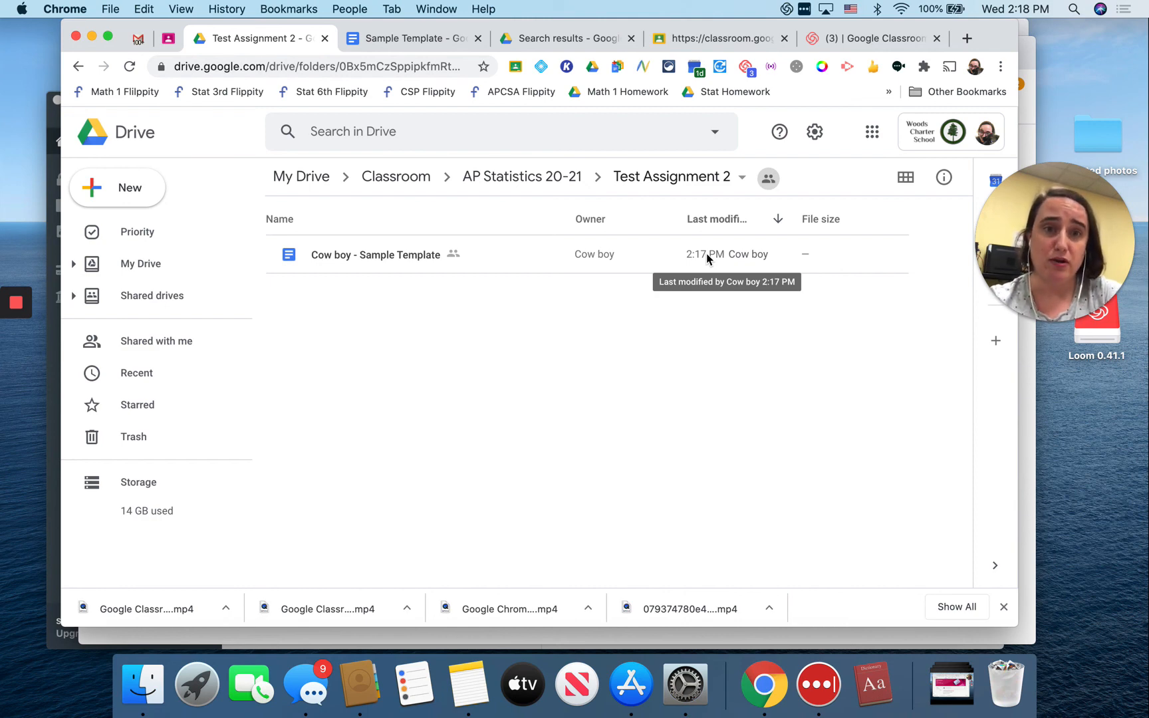
double_click(398, 257)
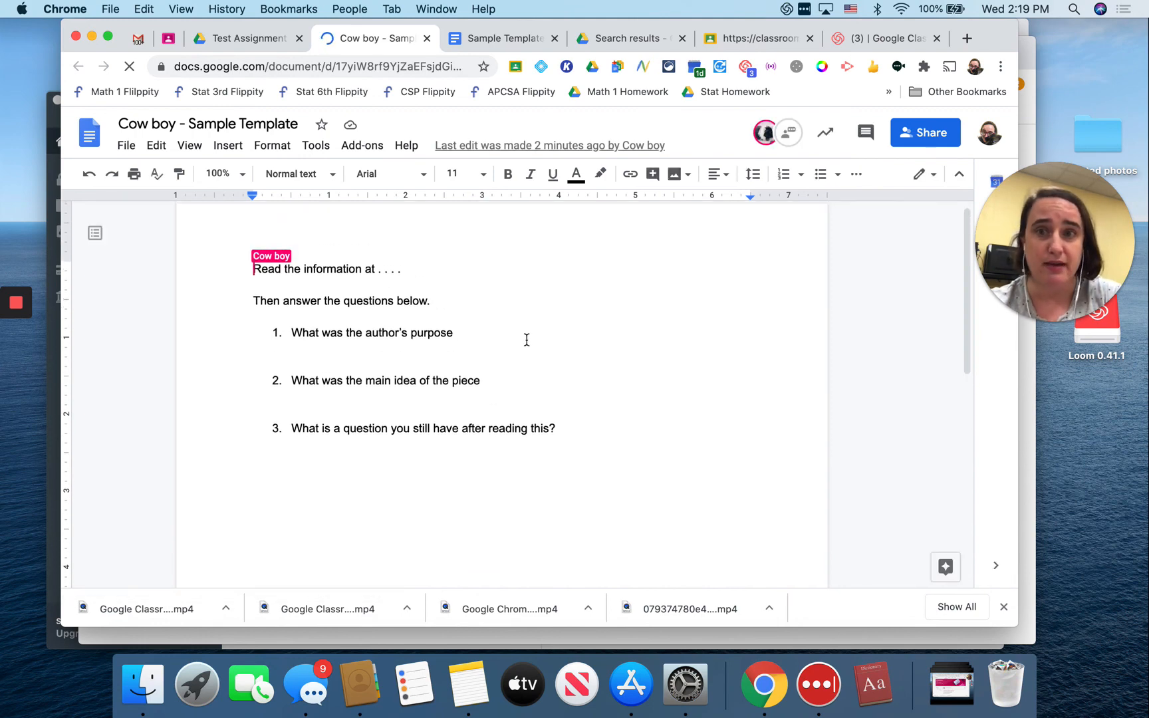
Start a comment on the end of the first question, "What was the author's purpose", and discard it
left_click_drag(466, 334, 372, 333)
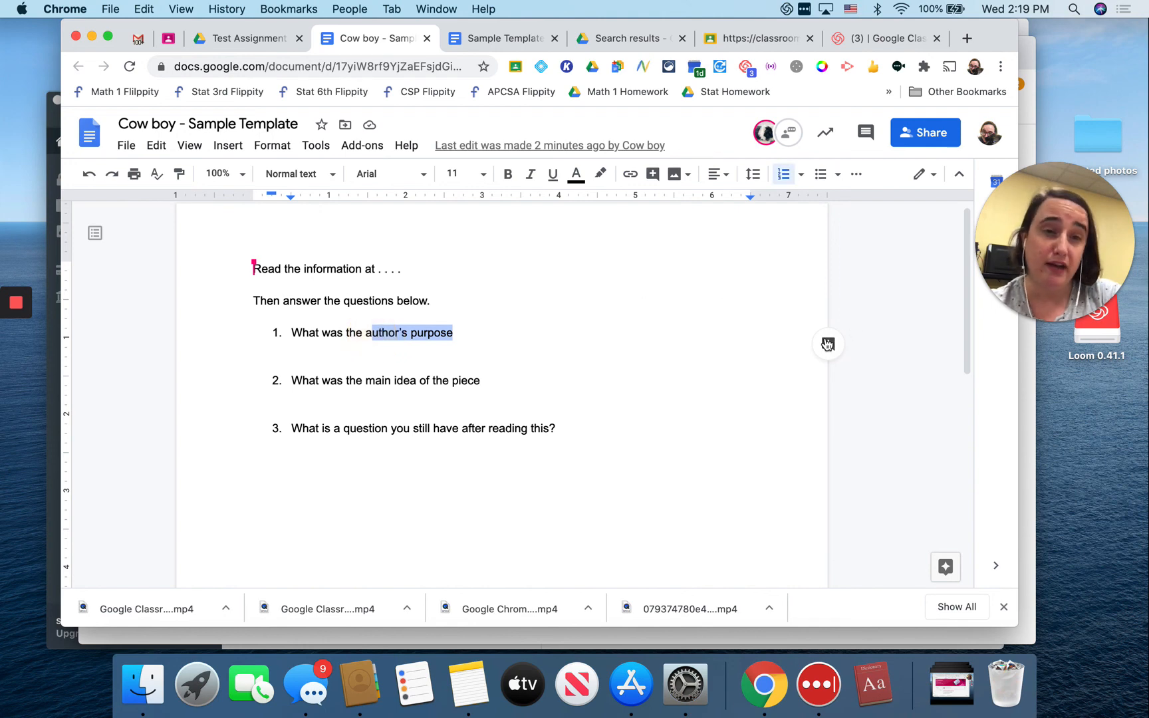
left_click(828, 344)
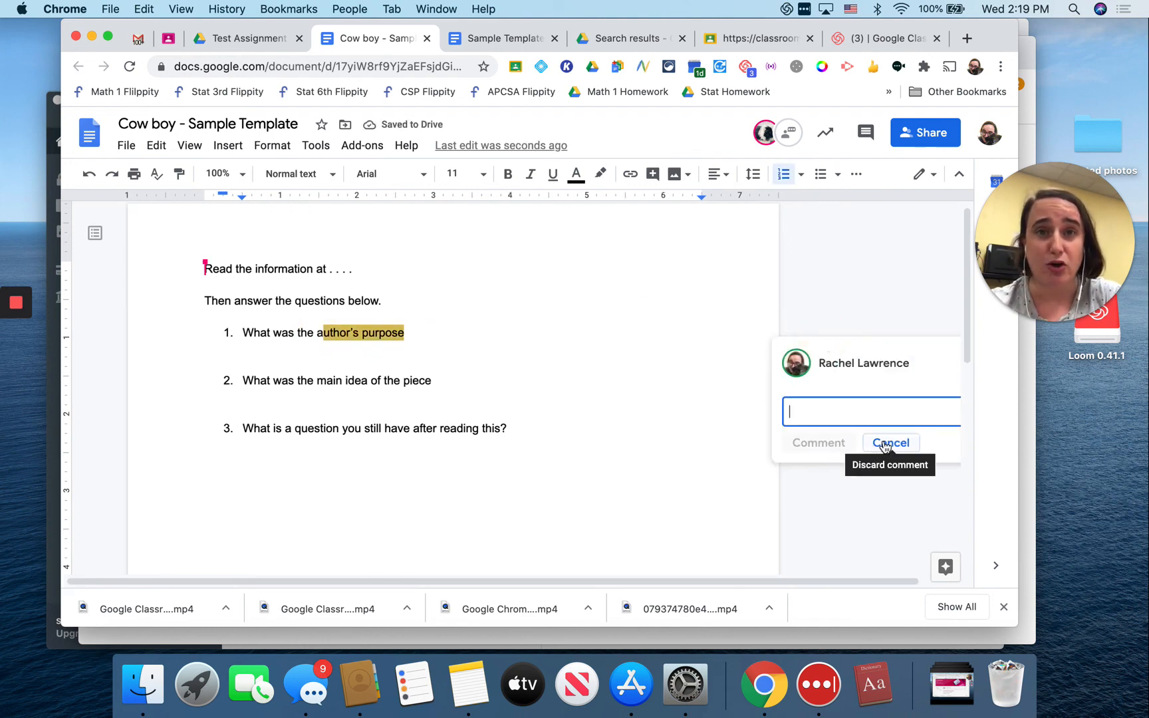
left_click(890, 443)
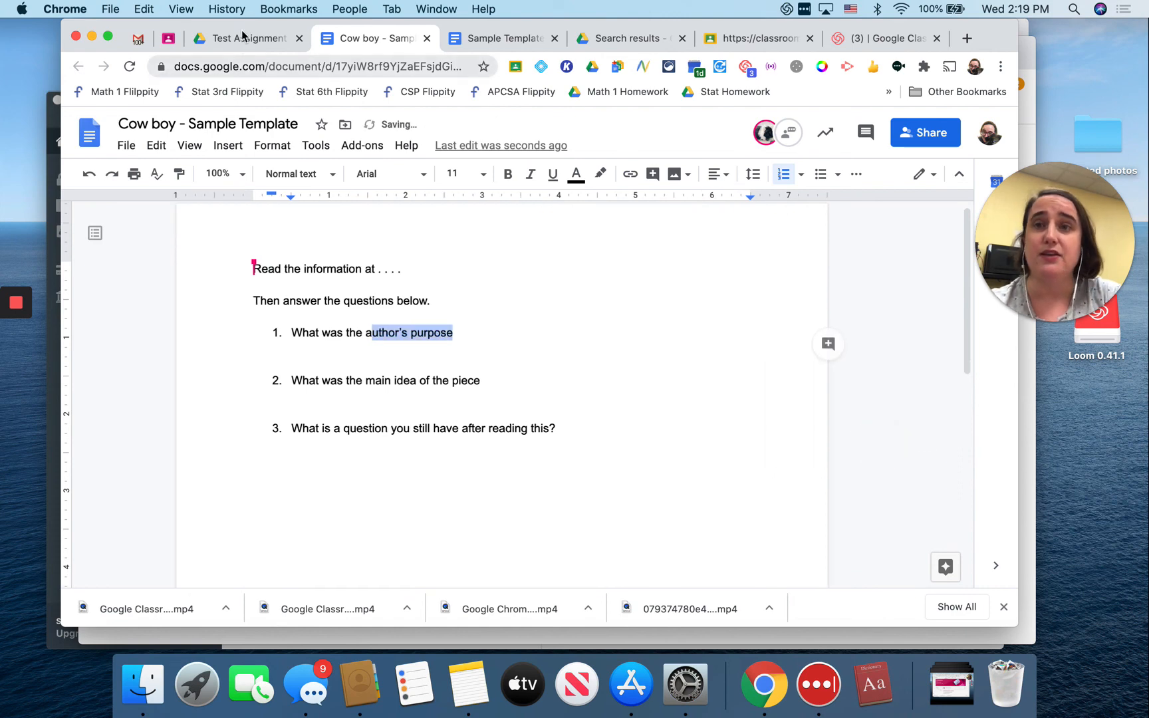
Return to the AP Statistics classwork in Google Classroom
left_click(168, 38)
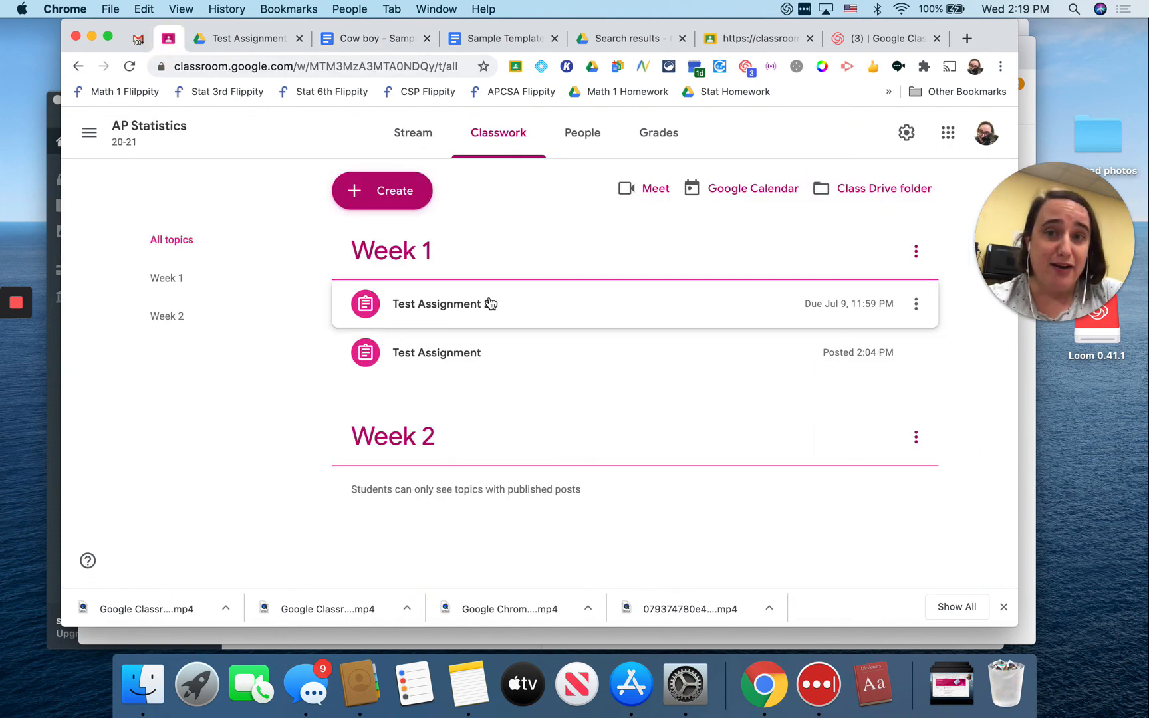